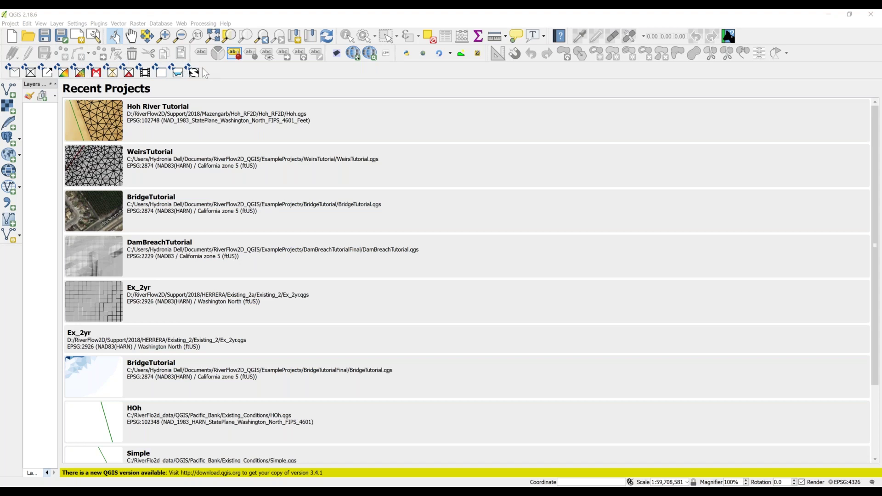
# Step: Review the list of installed plugins in the plugin manager, then close it
pyautogui.click(102, 25)
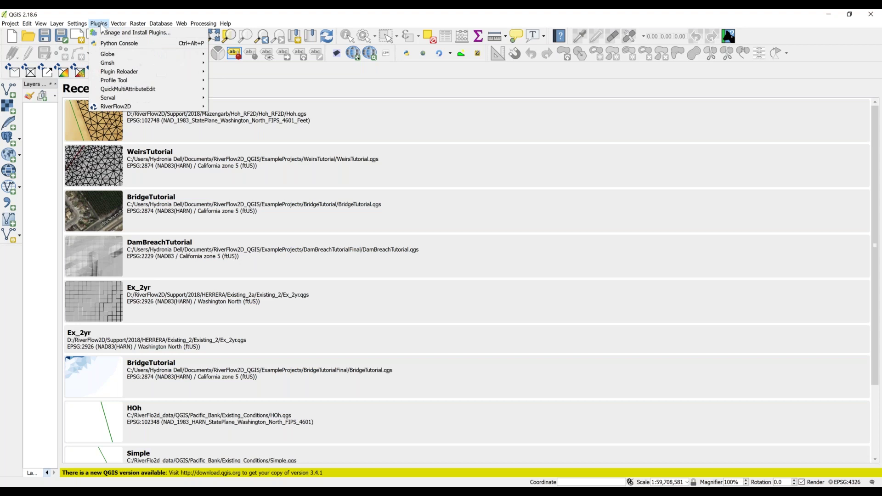
pyautogui.click(122, 33)
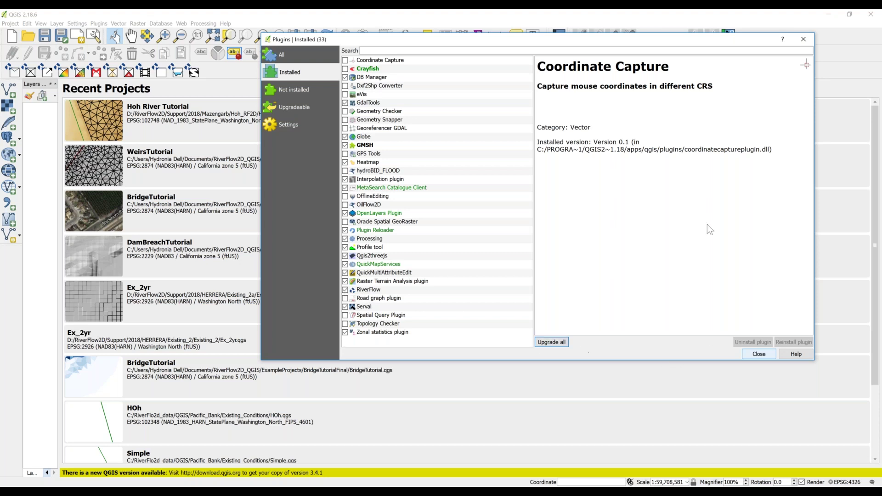
pyautogui.moveTo(688, 39); pyautogui.dragTo(562, 90)
pyautogui.click(678, 89)
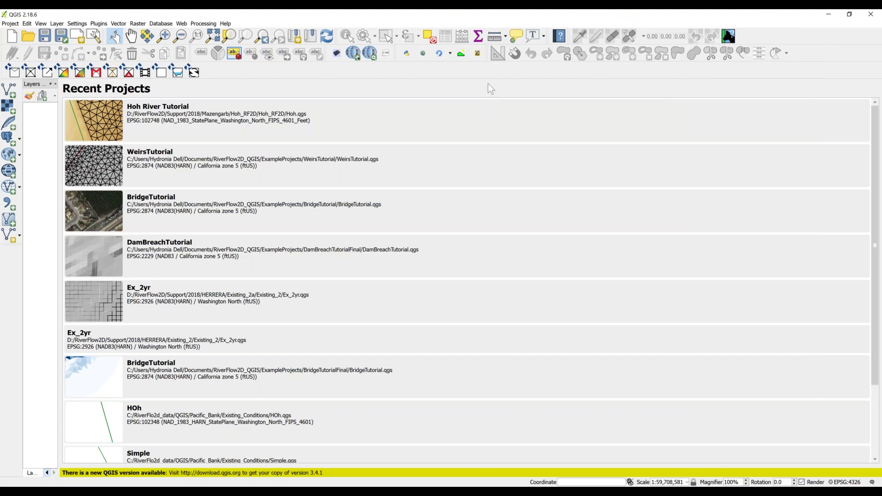
# Step: Start a new RiverFlow2D project and set its optional layers selection to none
pyautogui.click(16, 72)
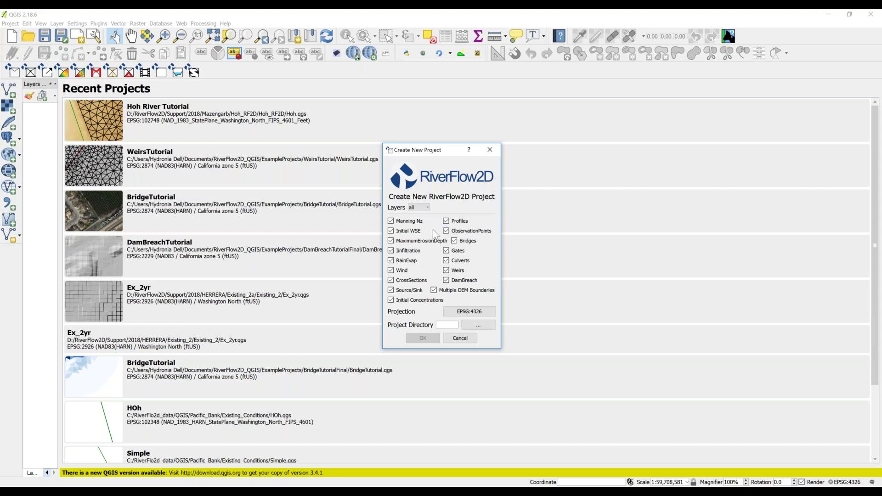
pyautogui.click(422, 208)
pyautogui.click(418, 221)
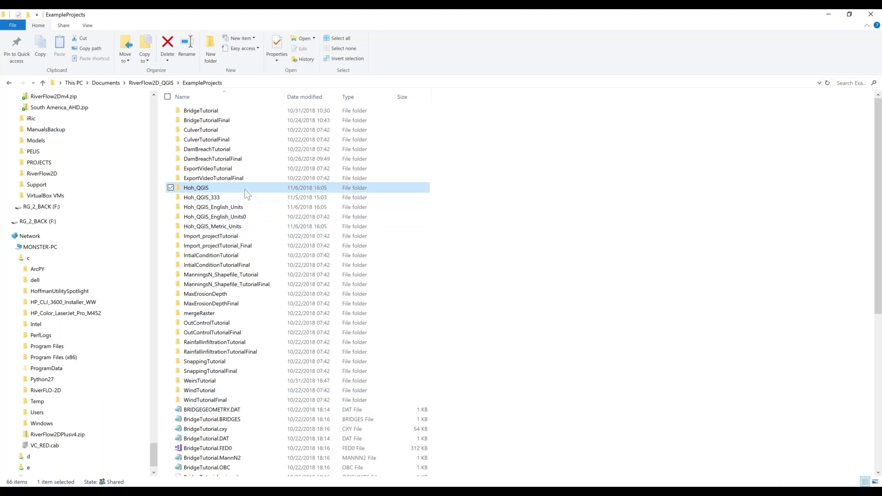
# Step: Examine the data files in the Hoh_QGIS example folder in File Explorer, then return to the Create New Project dialog
pyautogui.moveTo(246, 193)
pyautogui.doubleClick(199, 188)
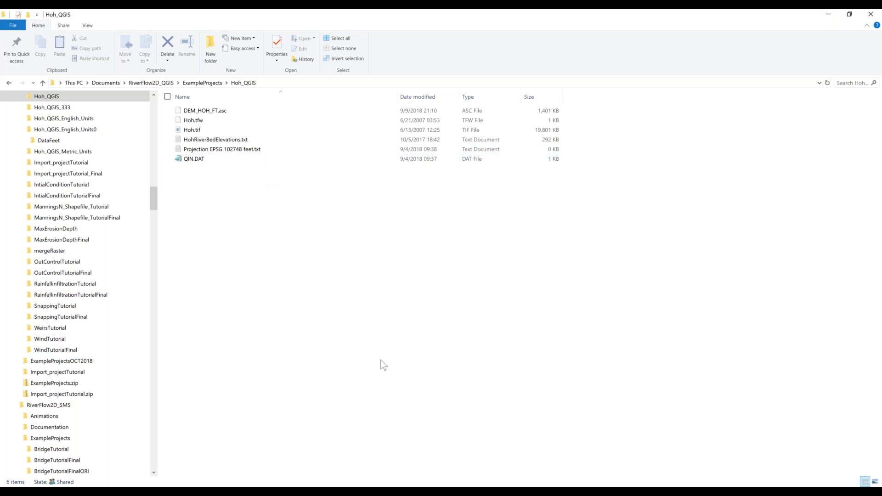
pyautogui.moveTo(597, 491)
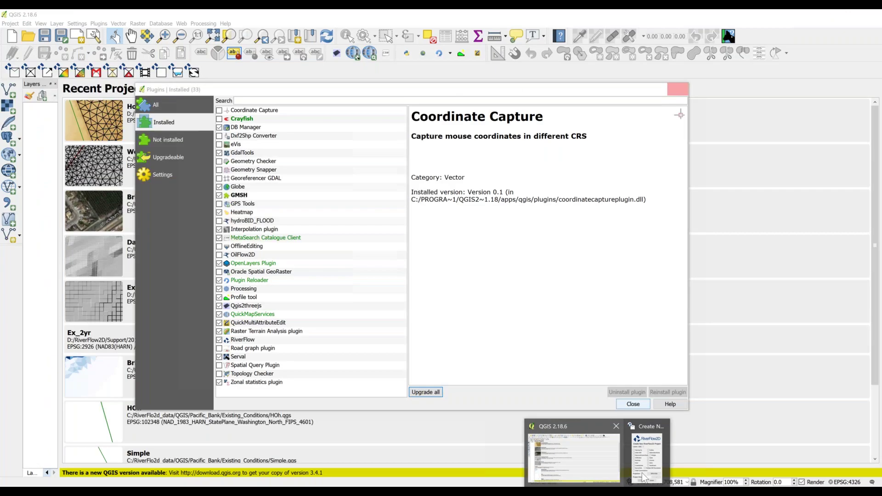
pyautogui.click(643, 478)
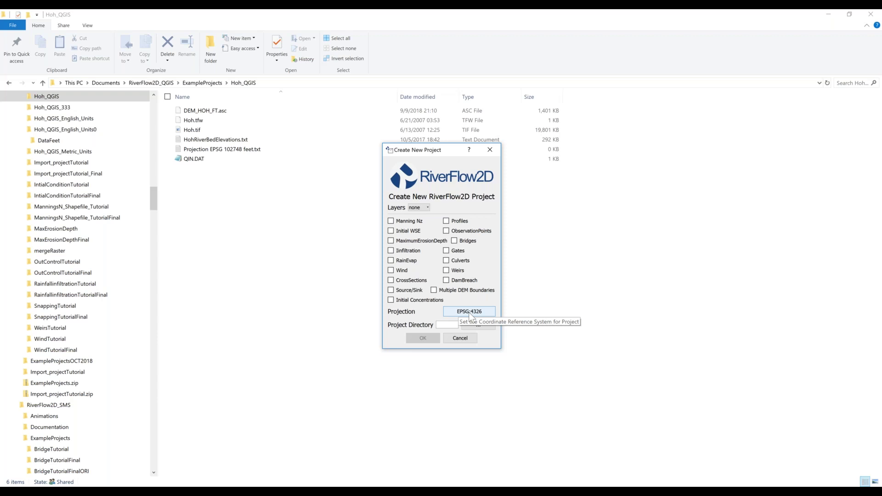
# Step: Filter the coordinate systems by "washing" and set the project projection to NAD_1983_StatePlane_Washington_North_FIPS_4601_Feet (EPSG:102748)
pyautogui.click(470, 313)
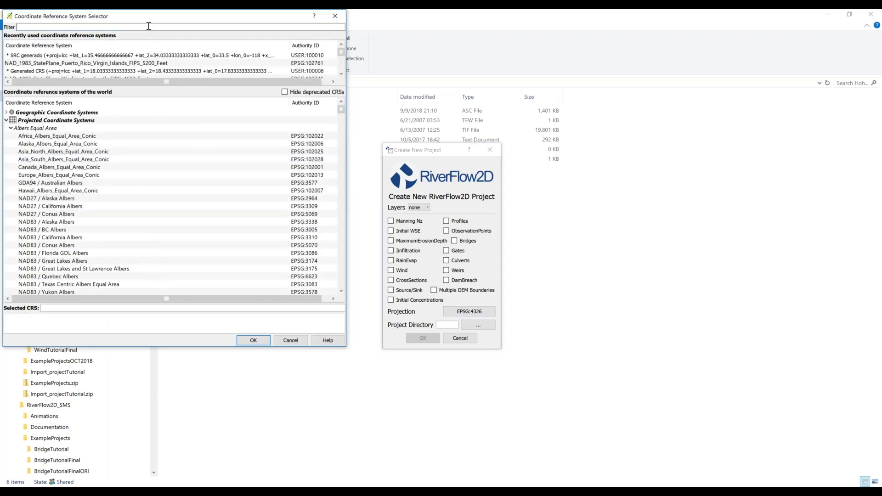
pyautogui.write('w')
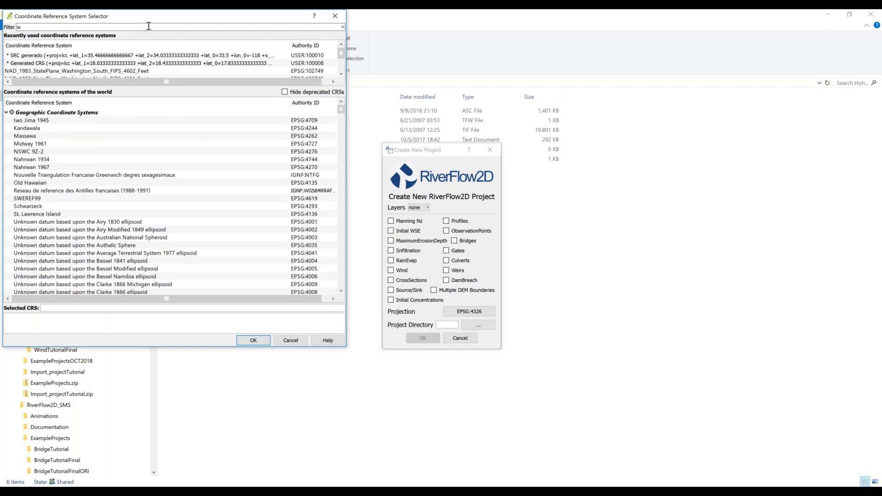
pyautogui.write('ashing')
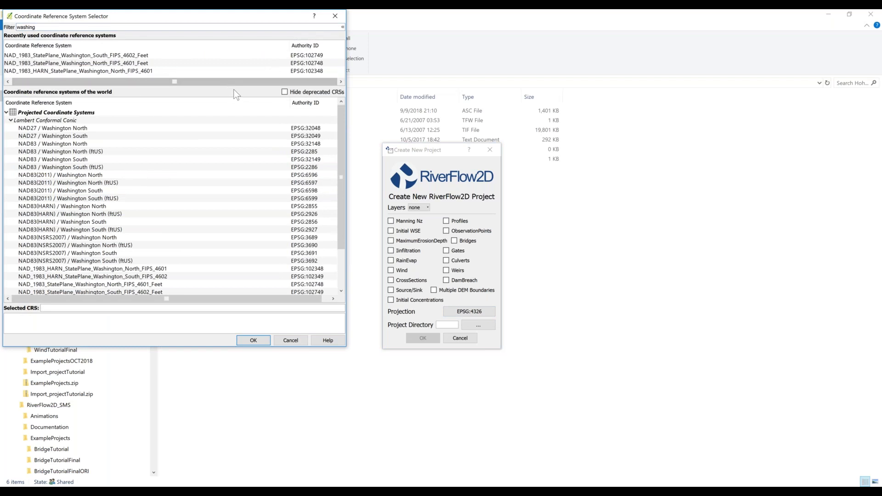
pyautogui.click(106, 64)
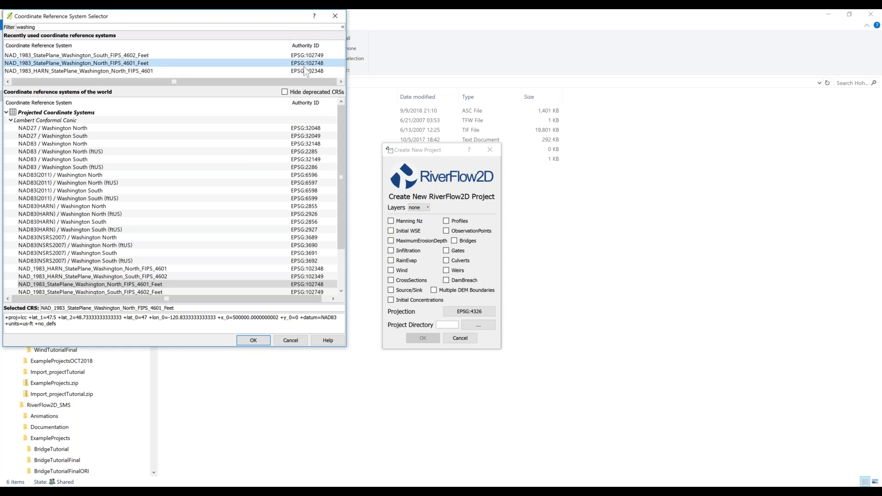
pyautogui.click(254, 340)
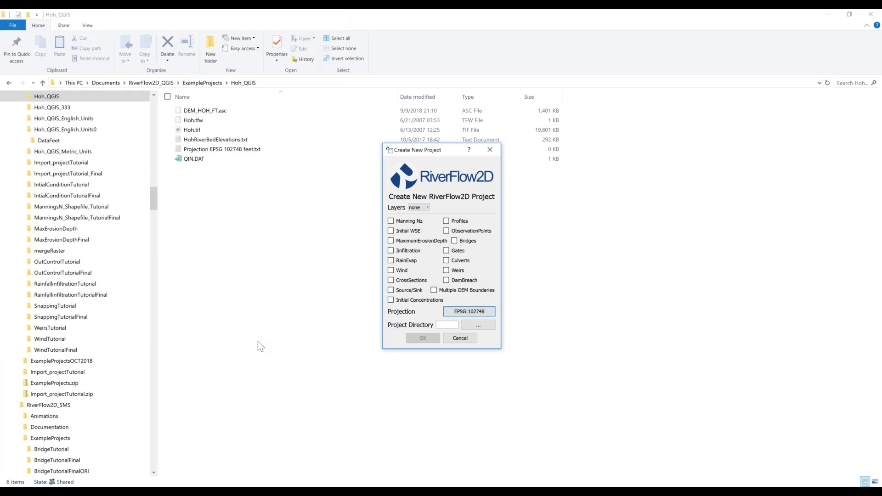
# Step: Set the project directory to Documents > RiverFlow2D_QGIS > ExampleProjects > Hoh_QGIS
pyautogui.click(476, 325)
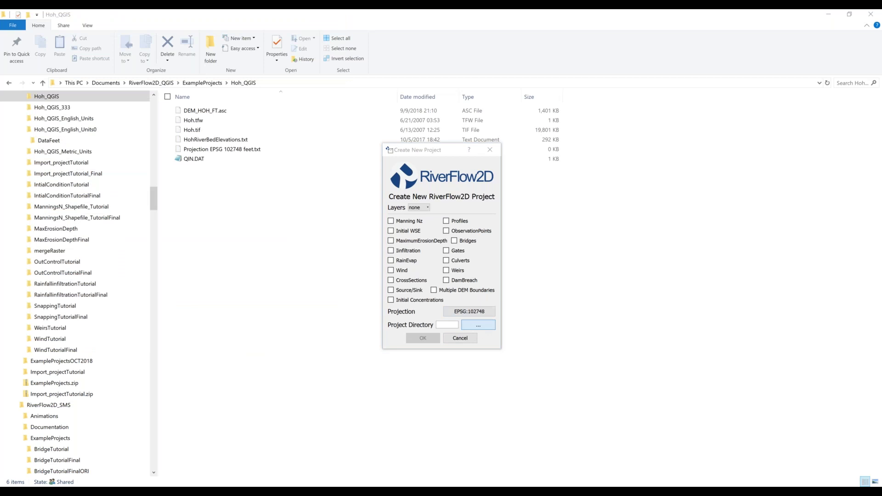
pyautogui.moveTo(443, 159); pyautogui.dragTo(324, 141)
pyautogui.scroll(5, 237, 317)
pyautogui.scroll(15, 238, 317)
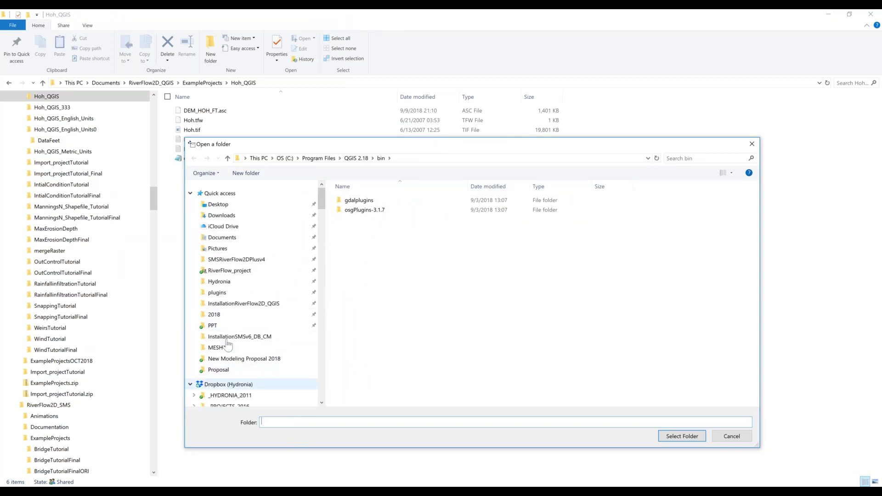
pyautogui.click(222, 238)
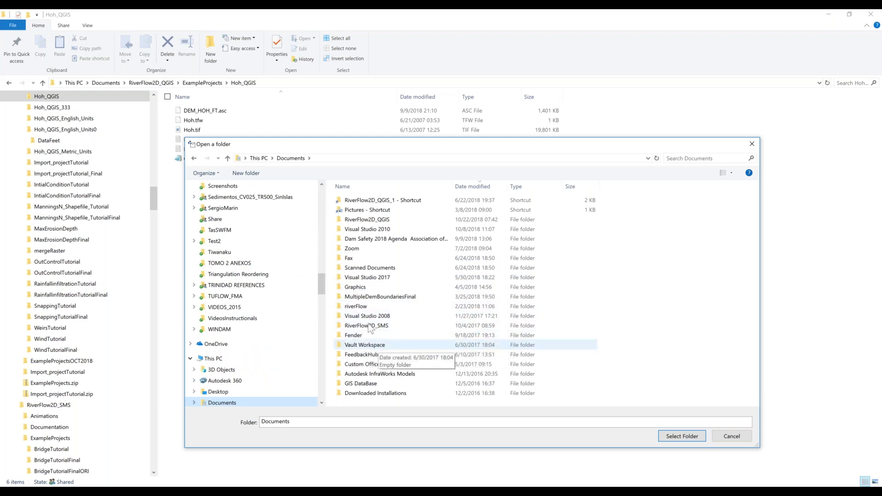
pyautogui.doubleClick(363, 220)
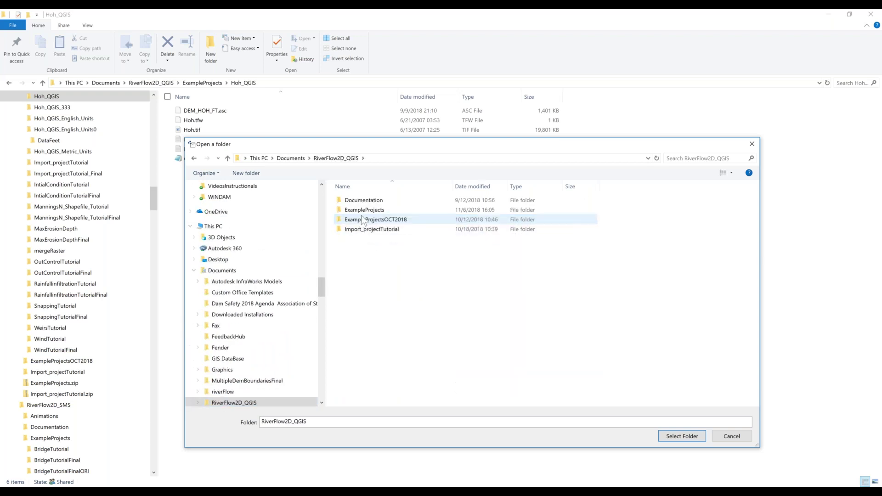
pyautogui.doubleClick(368, 211)
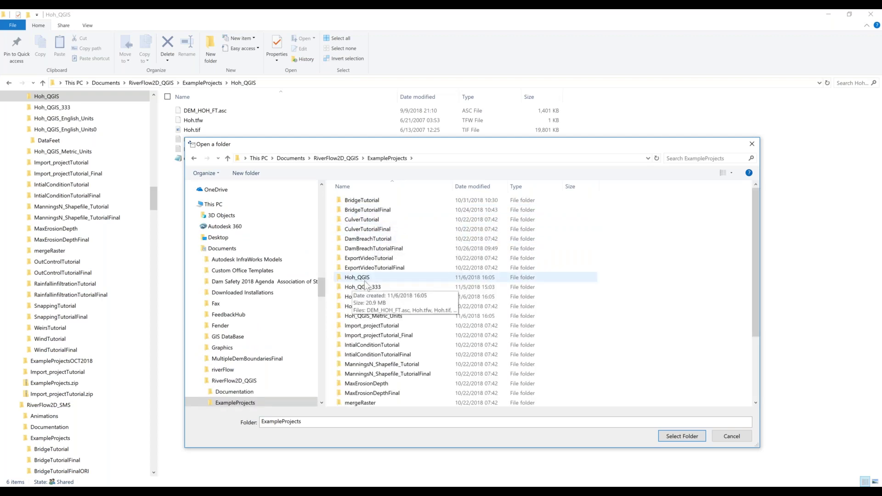
pyautogui.doubleClick(361, 277)
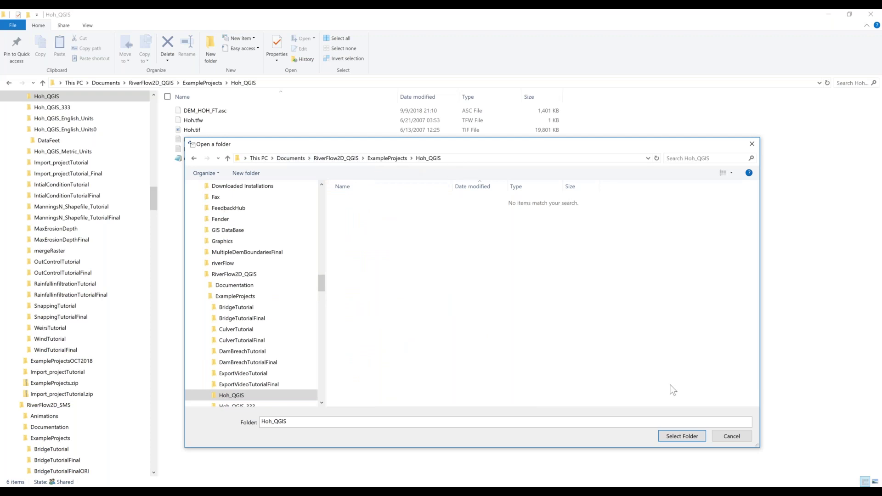
pyautogui.click(691, 439)
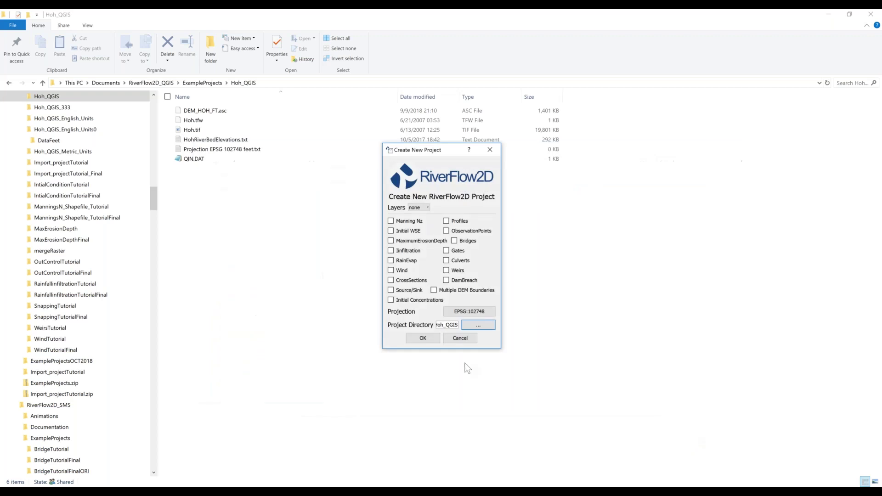
# Step: Create the RiverFlow2D project, switch back to QGIS and widen the Layers Panel so the full layer names can be read
pyautogui.click(423, 338)
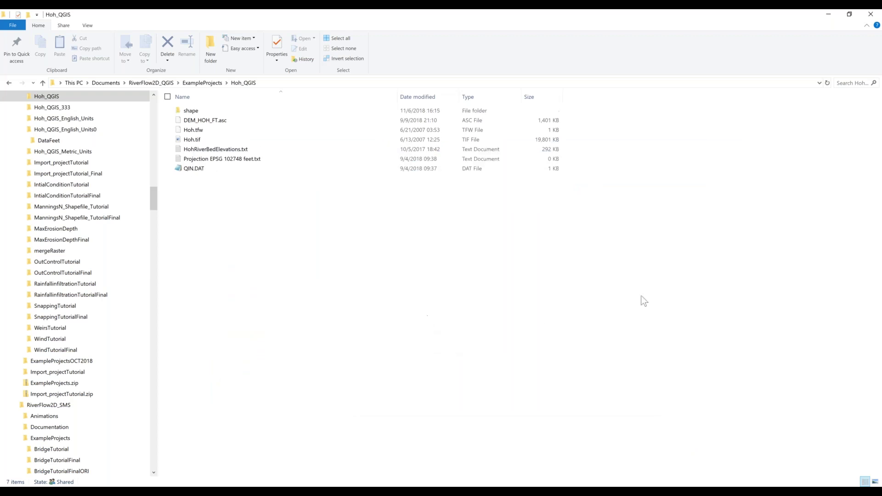
pyautogui.hotkey('alt', 'Tab')
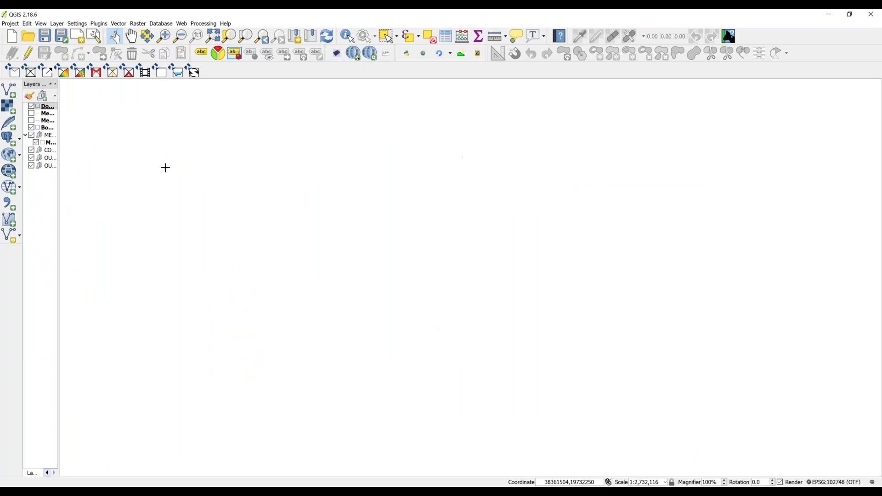
pyautogui.moveTo(58, 147); pyautogui.dragTo(123, 150)
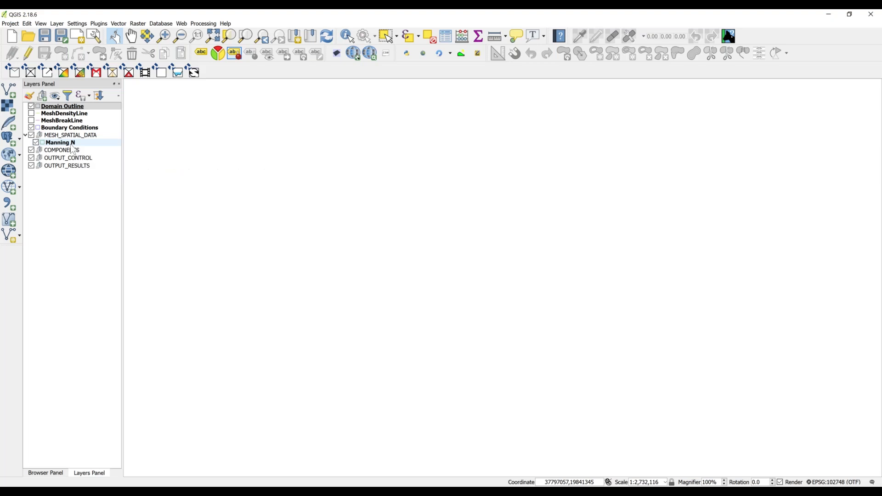
# Step: Add the raster DEM_HOH_FT.asc with the coordinate system NAD_1983_StatePlane_Washington_North_FIPS_4601_Feet (EPSG:102748) and show its full extent
pyautogui.click(9, 108)
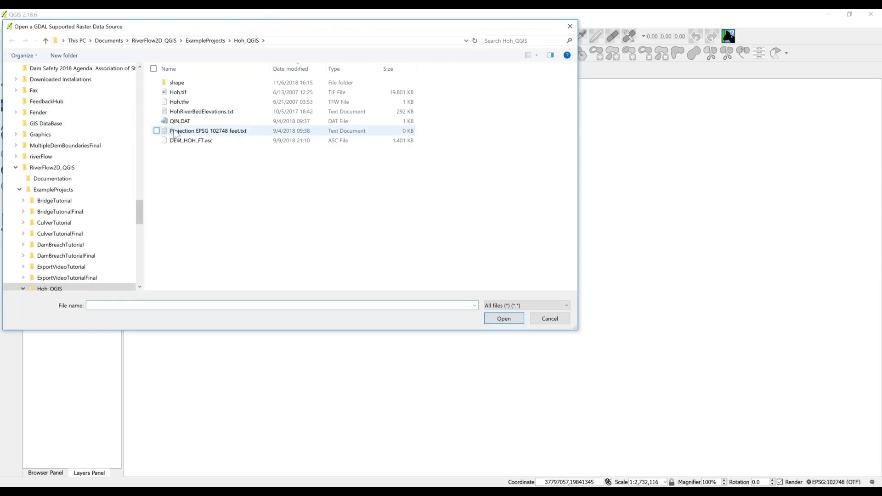
pyautogui.doubleClick(202, 140)
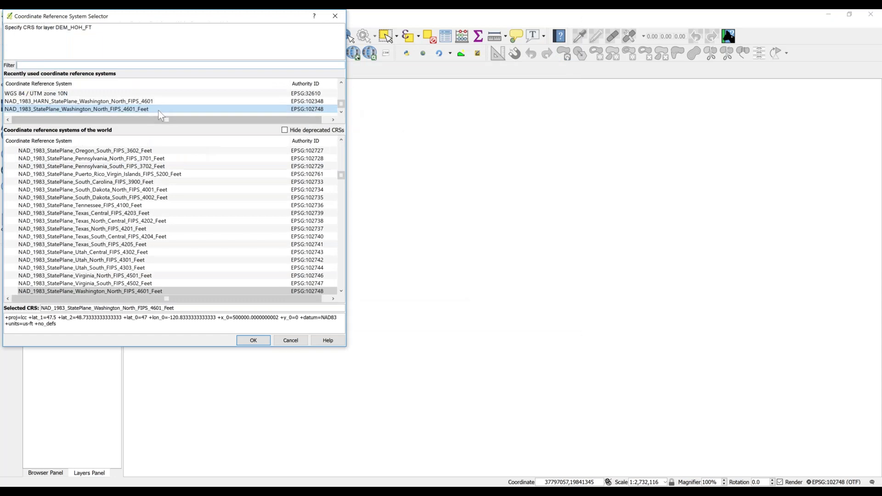
pyautogui.click(263, 341)
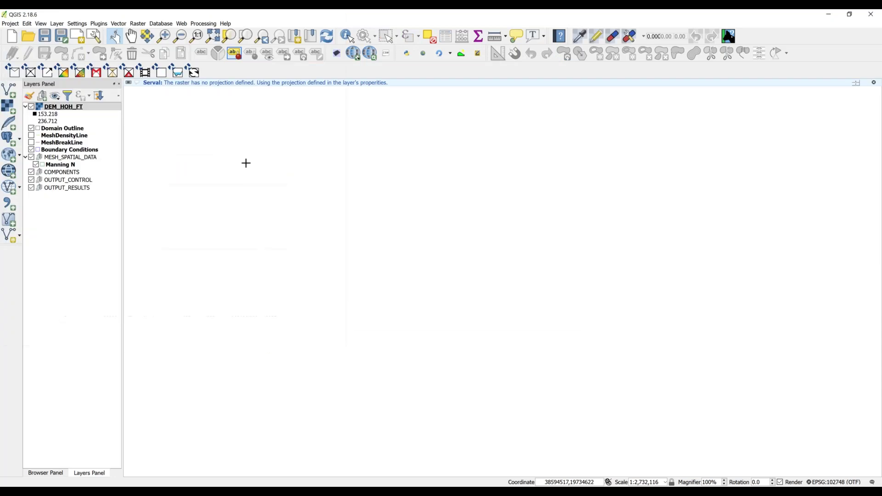
pyautogui.click(220, 42)
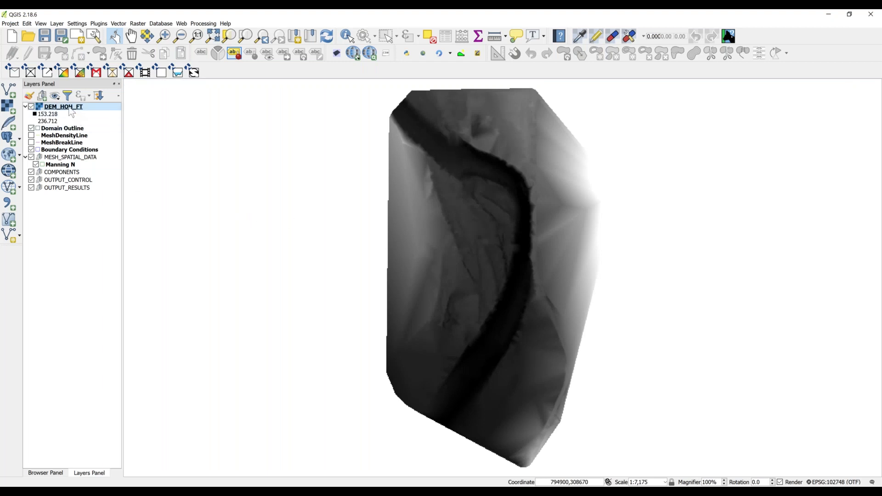
# Step: Set the DEM_HOH_FT layer's render type to Hillshade and move the layer below OUTPUT_RESULTS in the layer order
pyautogui.rightClick(69, 109)
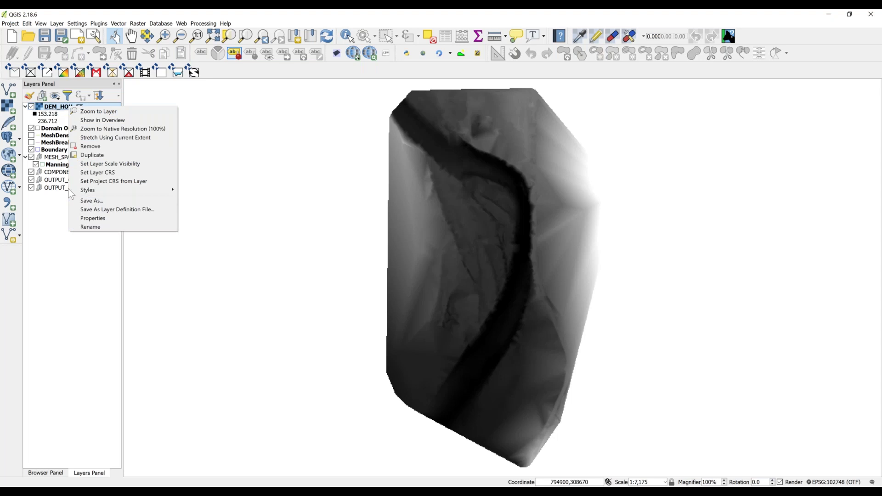
pyautogui.click(90, 218)
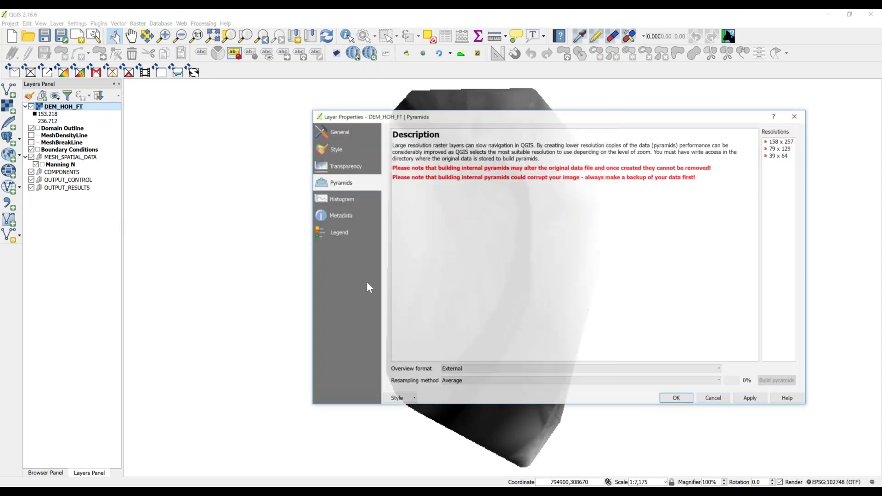
pyautogui.click(343, 131)
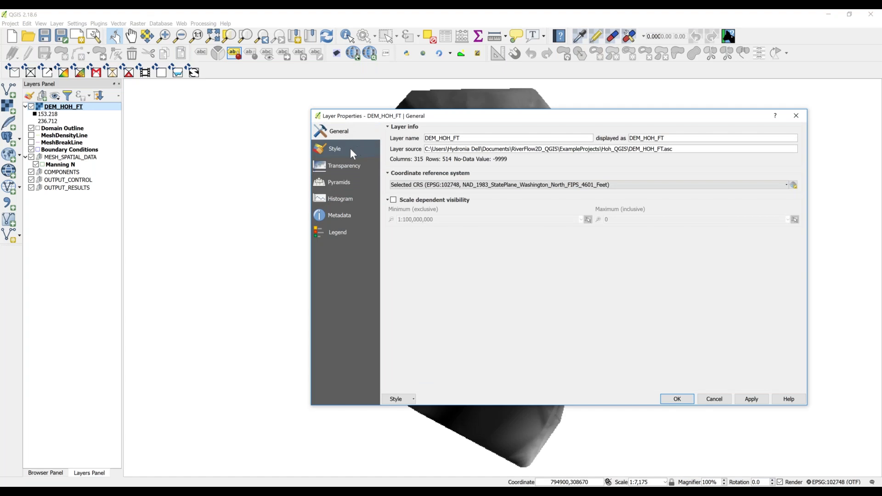
pyautogui.click(337, 147)
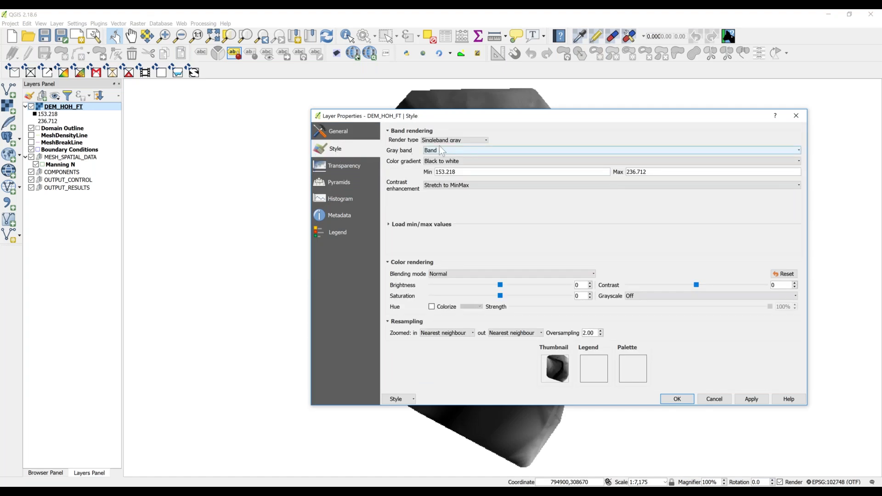
pyautogui.click(463, 140)
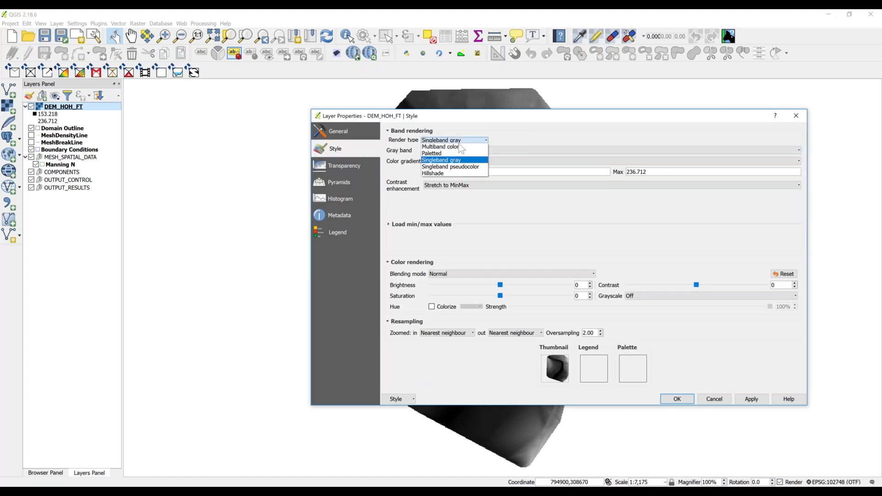
pyautogui.click(438, 173)
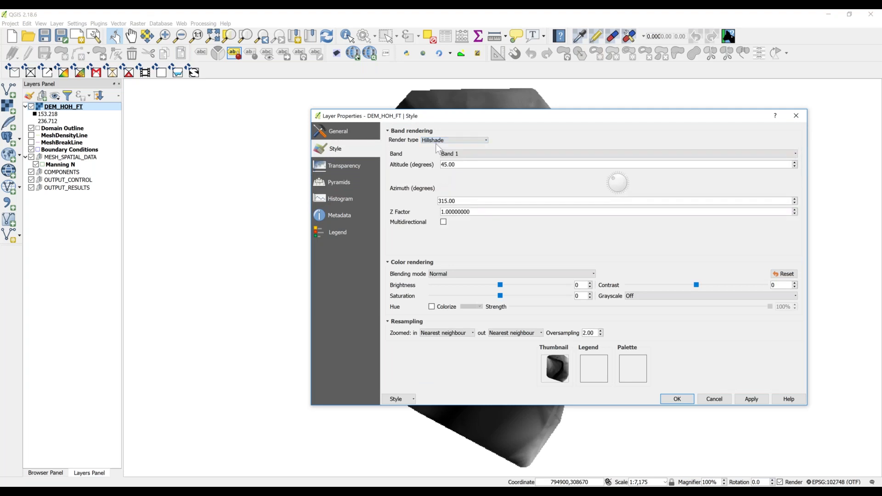
pyautogui.click(743, 400)
pyautogui.click(676, 400)
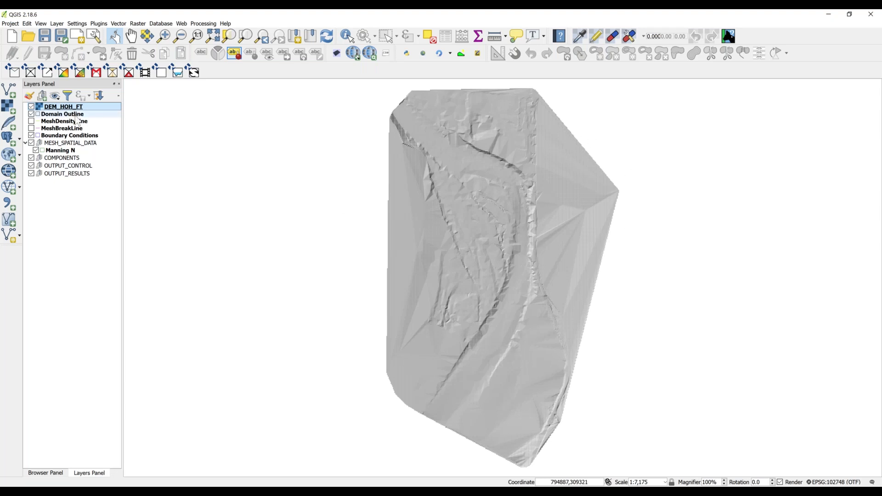
pyautogui.moveTo(61, 106); pyautogui.dragTo(67, 183)
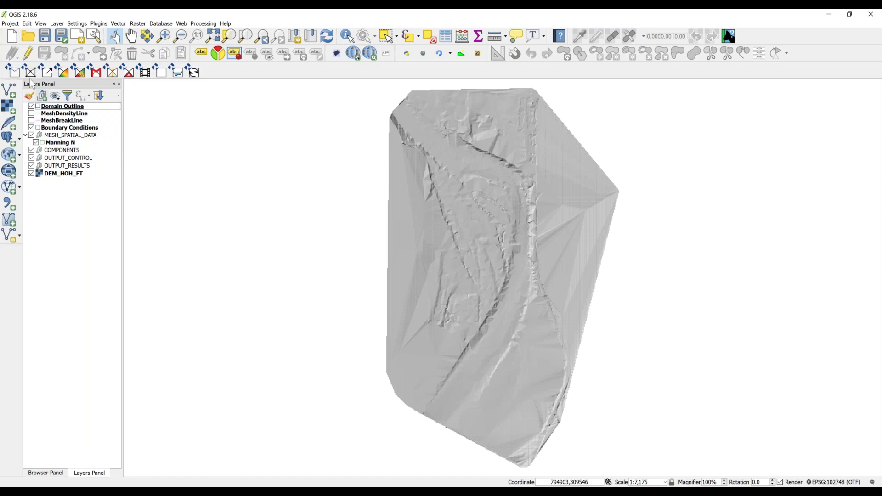
# Step: Add the raster Hoh.tif with the coordinate system NAD_1983_StatePlane_Washington_North_FIPS_4601_Feet (EPSG:102748) and move the layer below DEM_HOH_FT
pyautogui.click(10, 106)
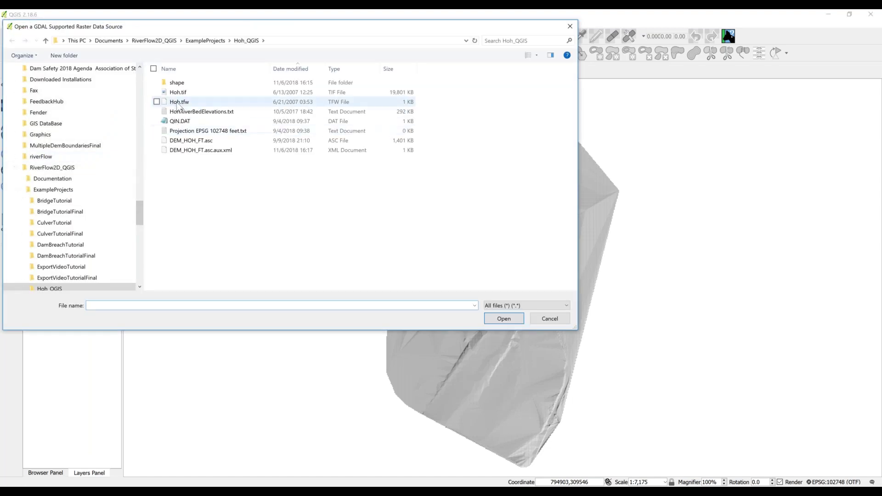
pyautogui.click(183, 95)
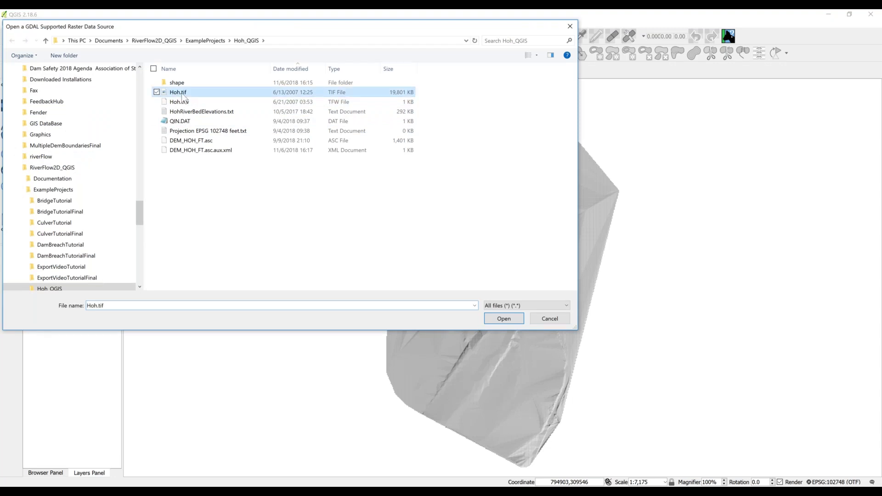
pyautogui.doubleClick(183, 95)
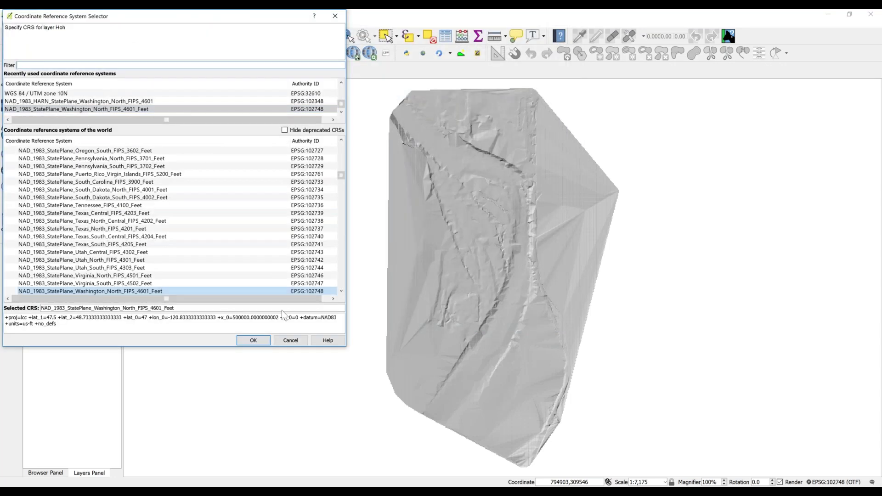
pyautogui.click(254, 340)
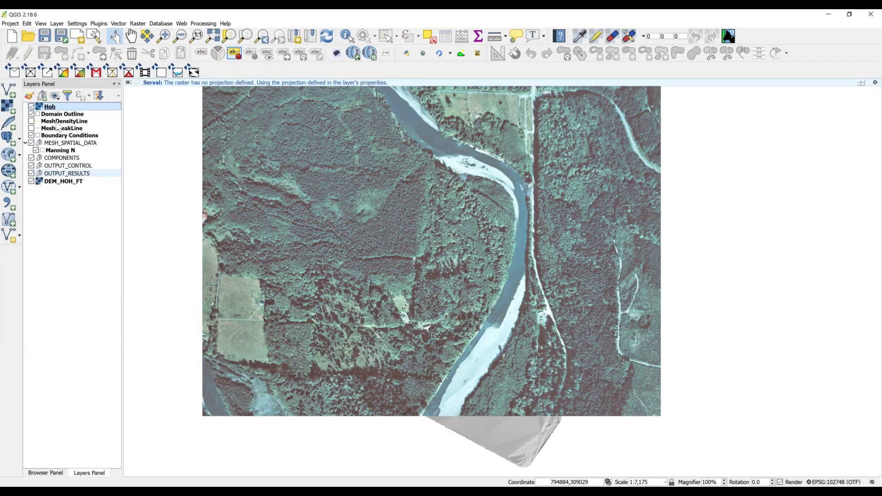
pyautogui.moveTo(54, 108); pyautogui.dragTo(47, 189)
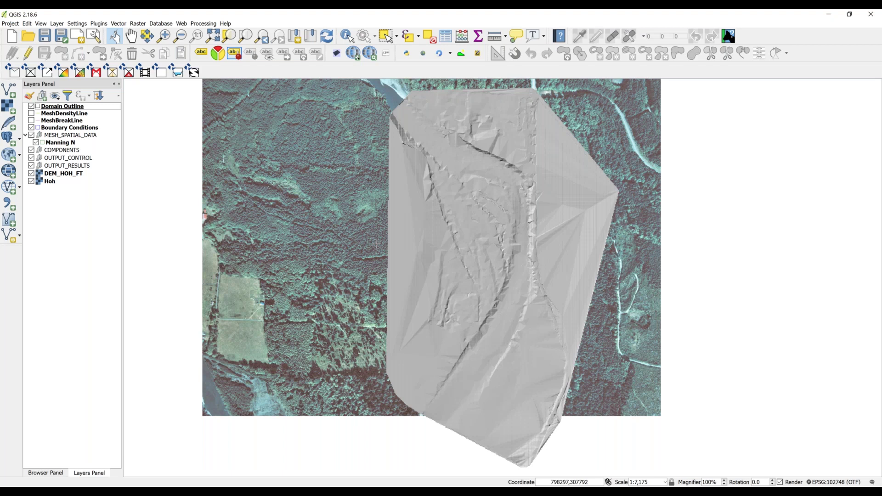
pyautogui.click(31, 173)
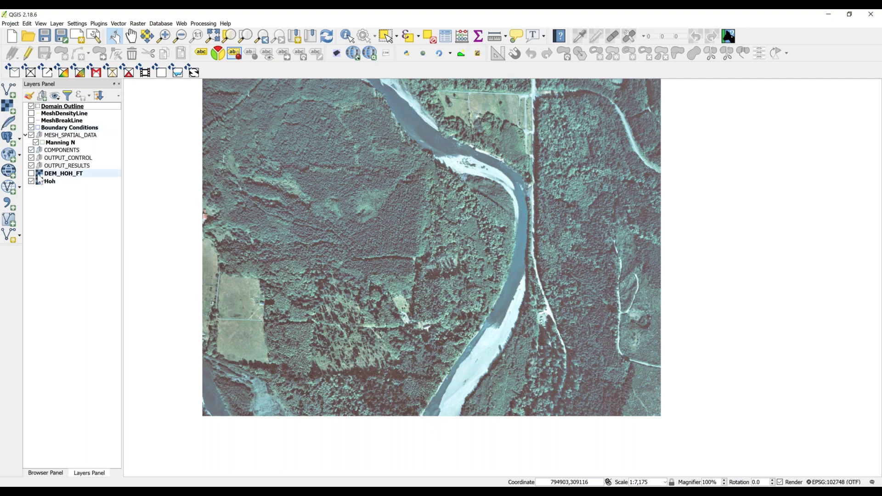
pyautogui.click(32, 174)
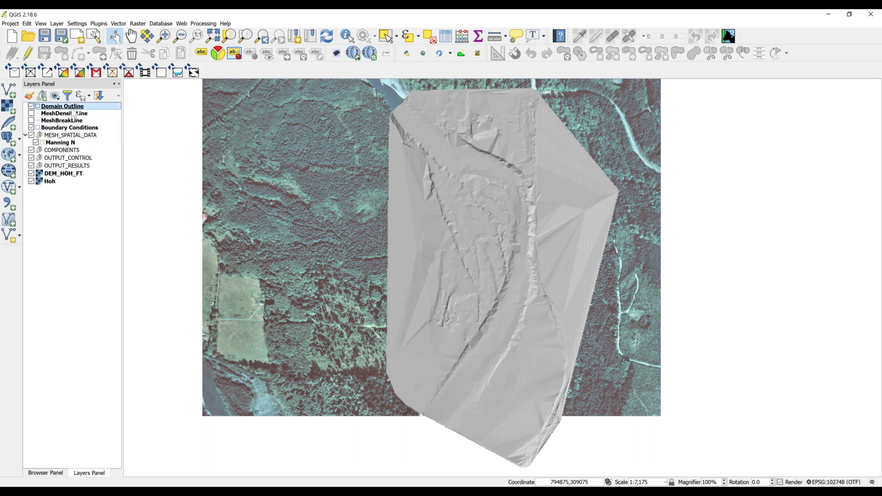
# Step: Draw a polygon in the Domain Outline layer that encloses the river corridor and stays inside the DEM's extent
pyautogui.click(29, 53)
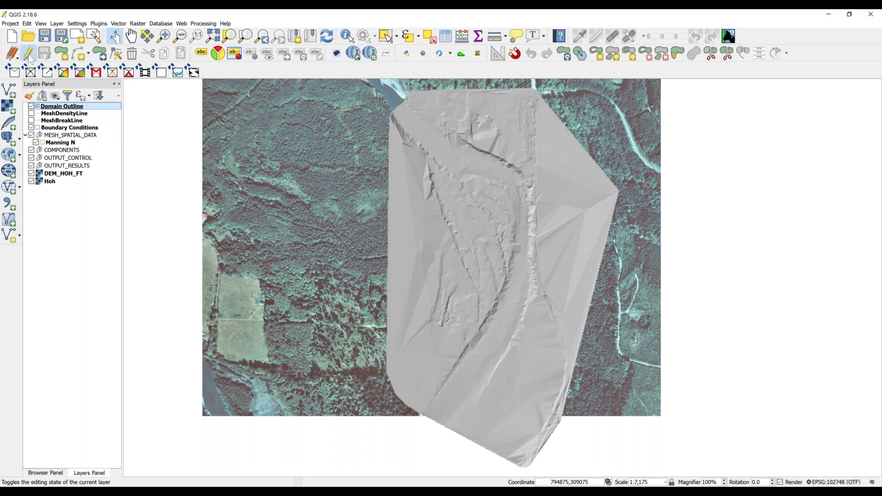
pyautogui.click(62, 53)
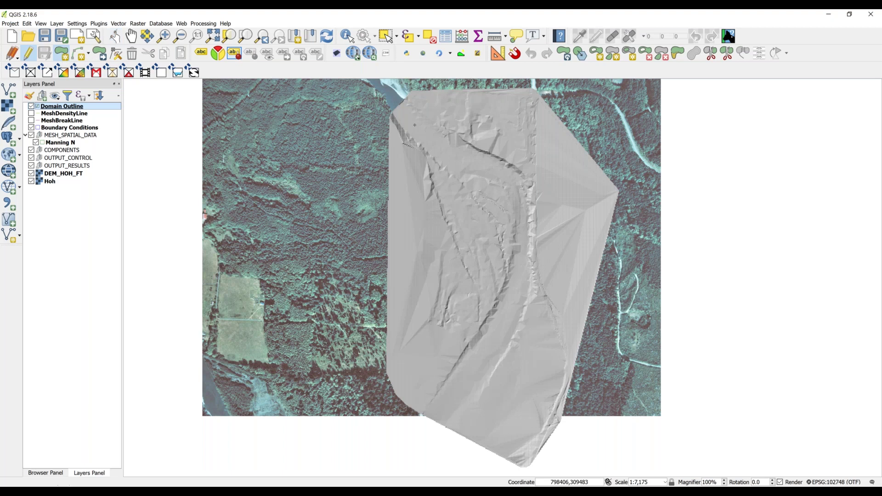
pyautogui.click(399, 125)
pyautogui.click(416, 102)
pyautogui.click(505, 156)
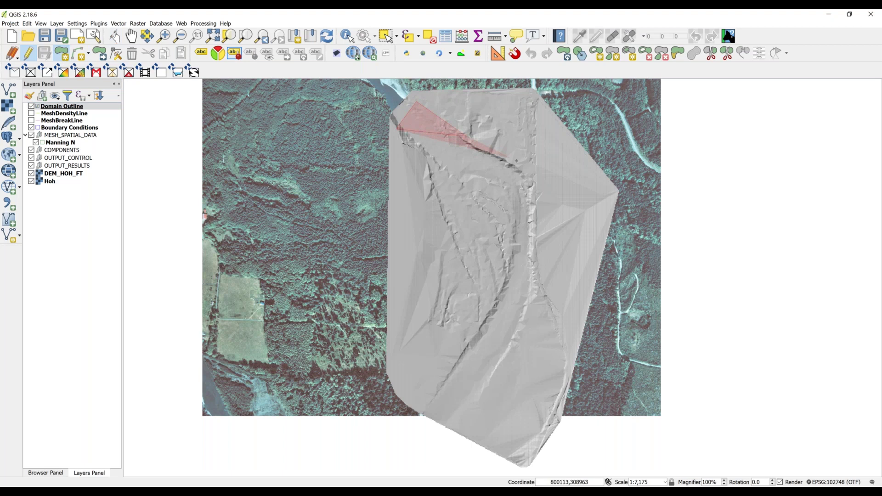
pyautogui.click(534, 193)
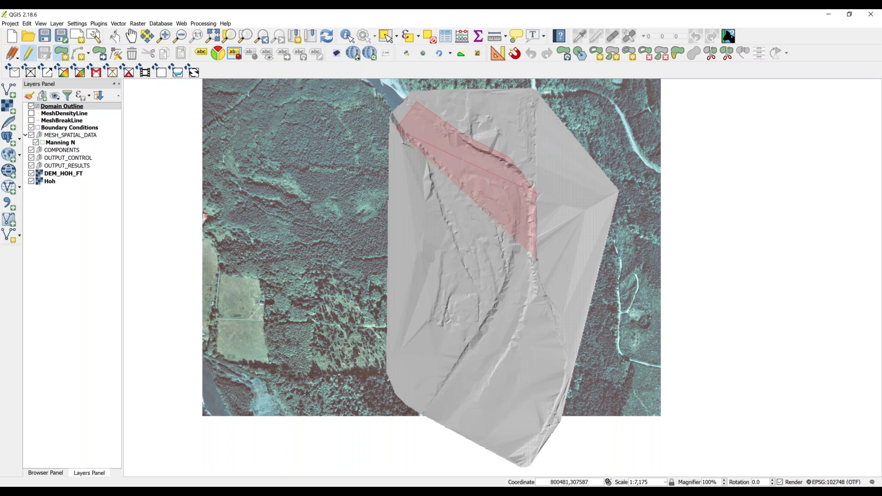
pyautogui.click(567, 360)
pyautogui.click(528, 445)
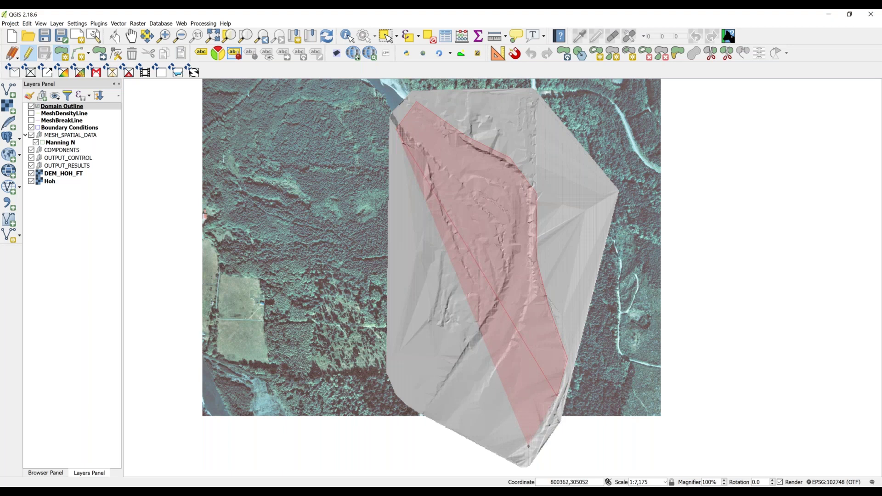
pyautogui.click(401, 358)
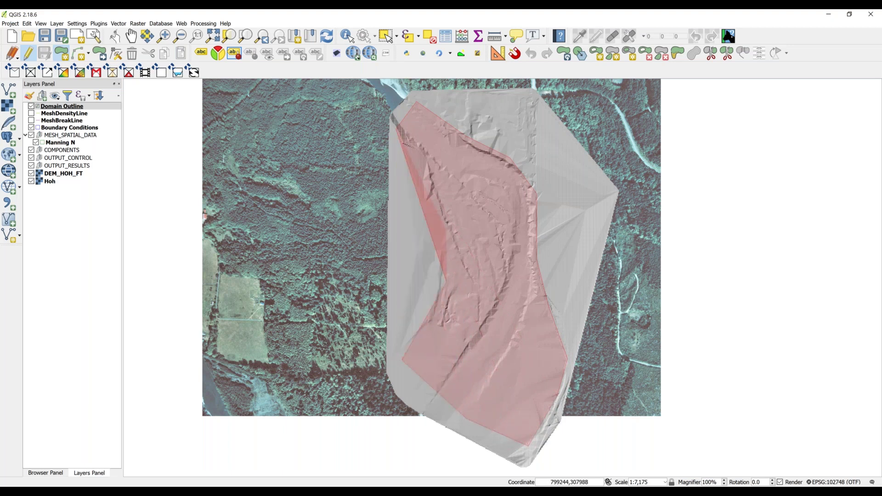
pyautogui.click(442, 210)
pyautogui.click(424, 159)
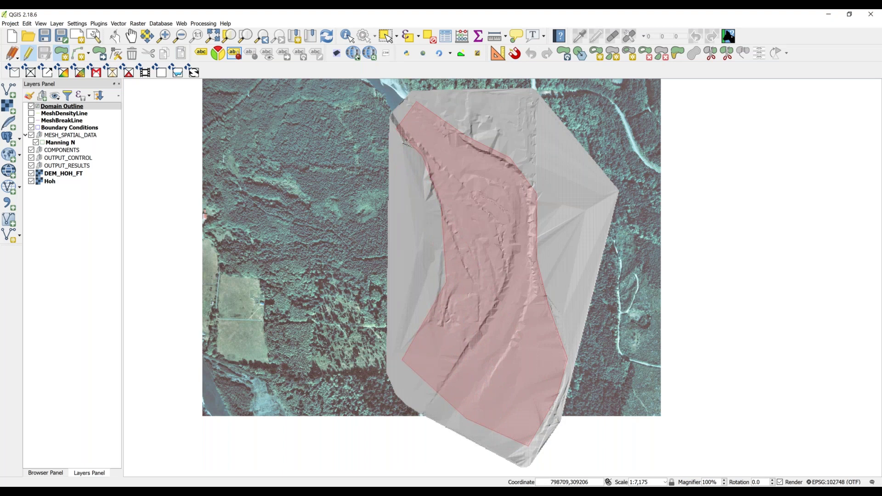
pyautogui.rightClick(417, 102)
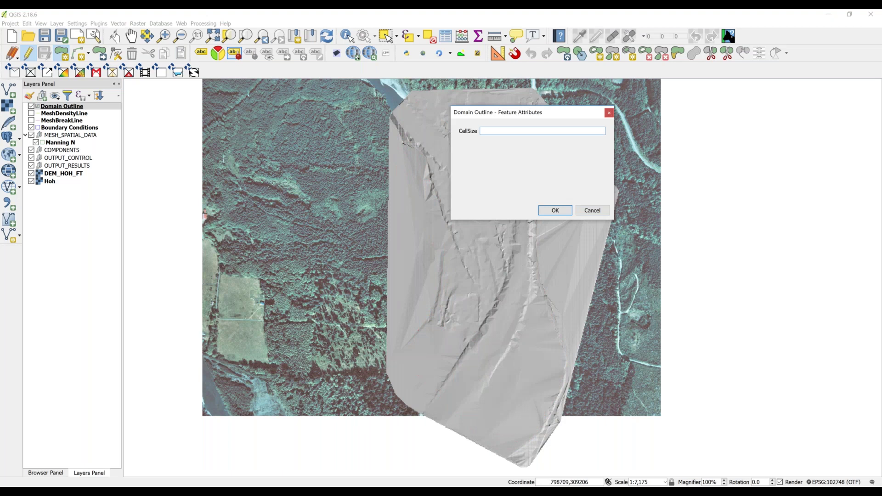
# Step: Set the domain polygon's CellSize to 50 and save the Domain Outline layer edits
pyautogui.click(497, 132)
pyautogui.write('0')
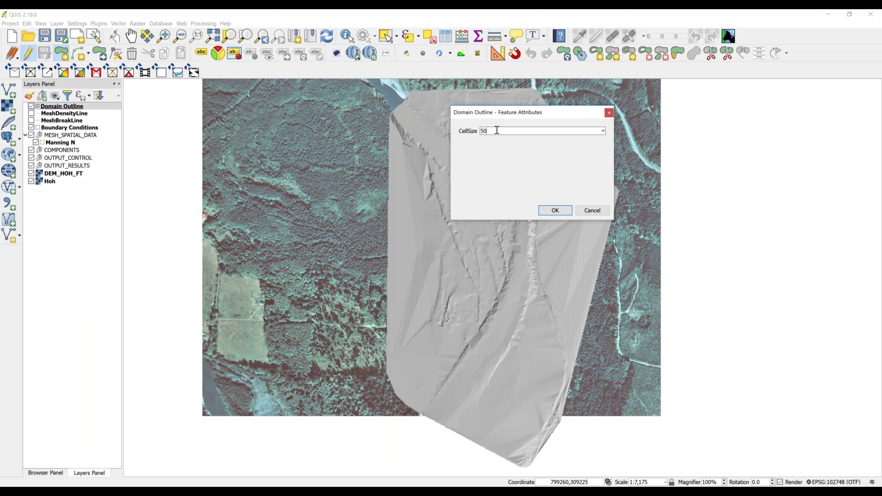
pyautogui.click(555, 211)
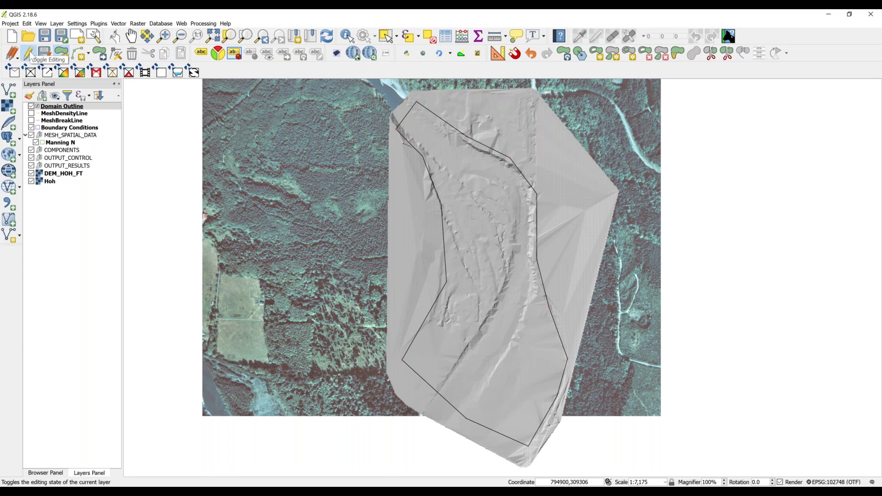
pyautogui.click(30, 54)
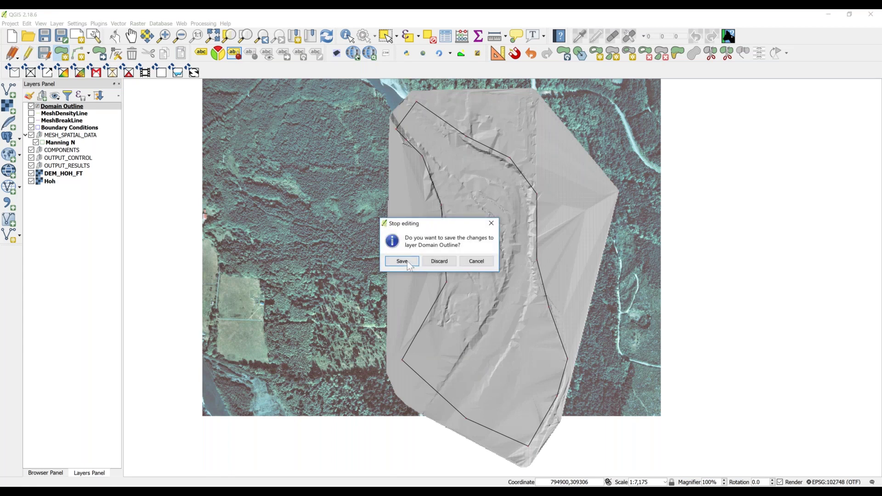
pyautogui.press('Return')
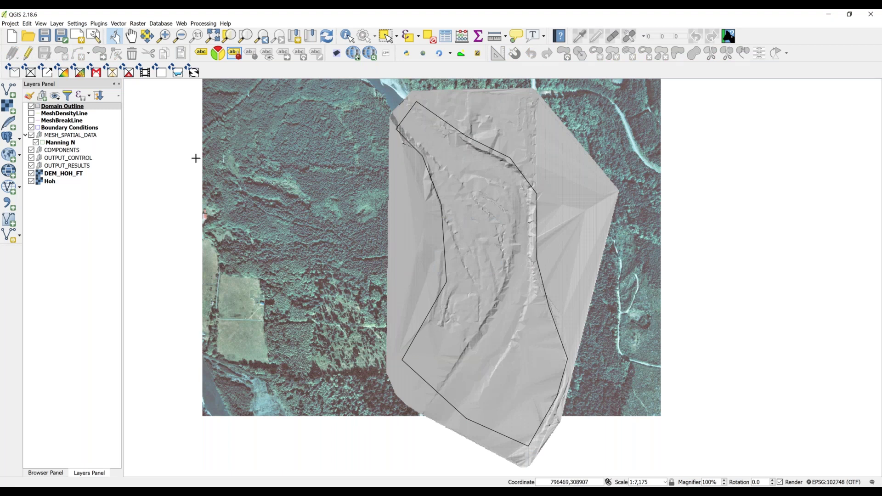
# Step: Draw a narrow polygon in the Boundary Conditions layer that covers the domain outline's short northwest edge at the river inlet
pyautogui.click(45, 128)
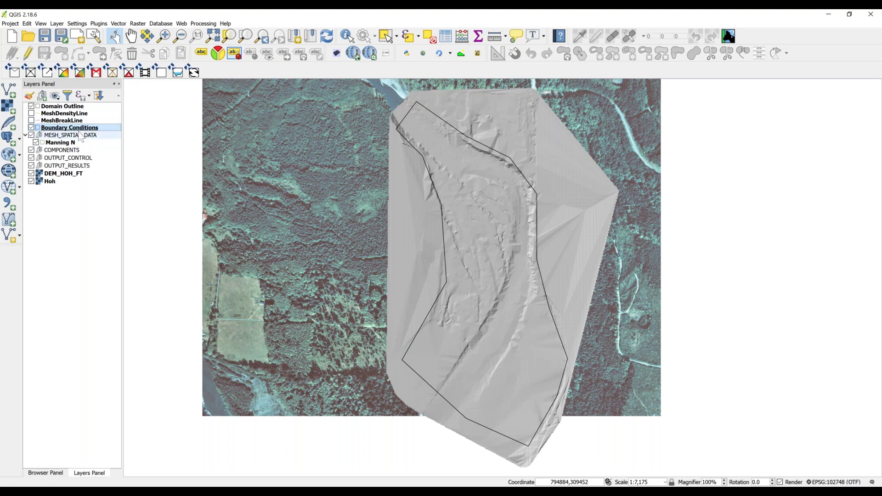
pyautogui.click(30, 56)
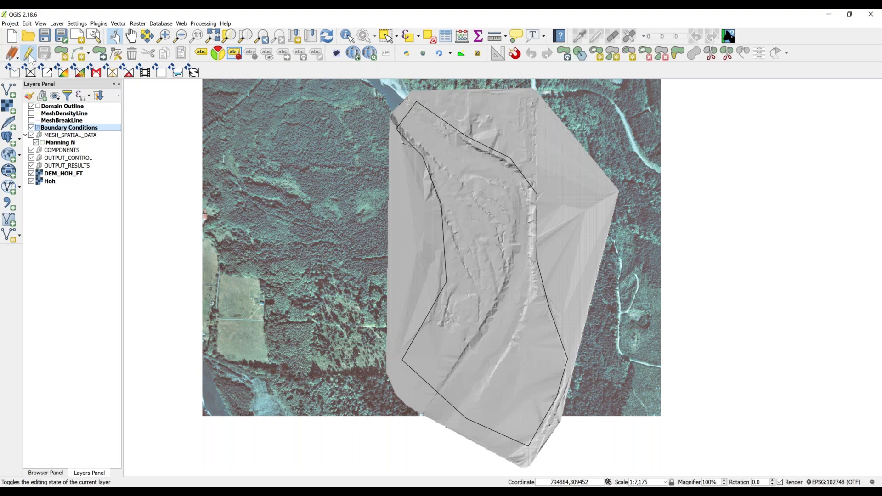
pyautogui.click(63, 55)
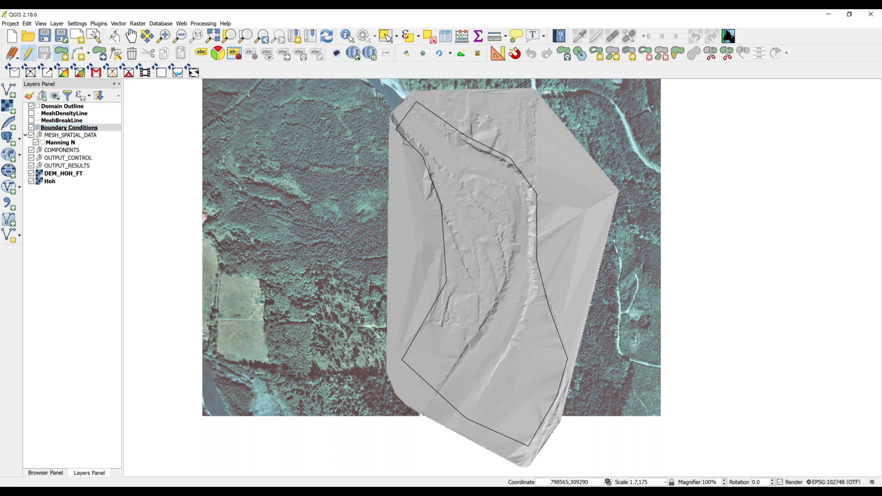
pyautogui.click(392, 128)
pyautogui.click(417, 99)
pyautogui.rightClick(416, 100)
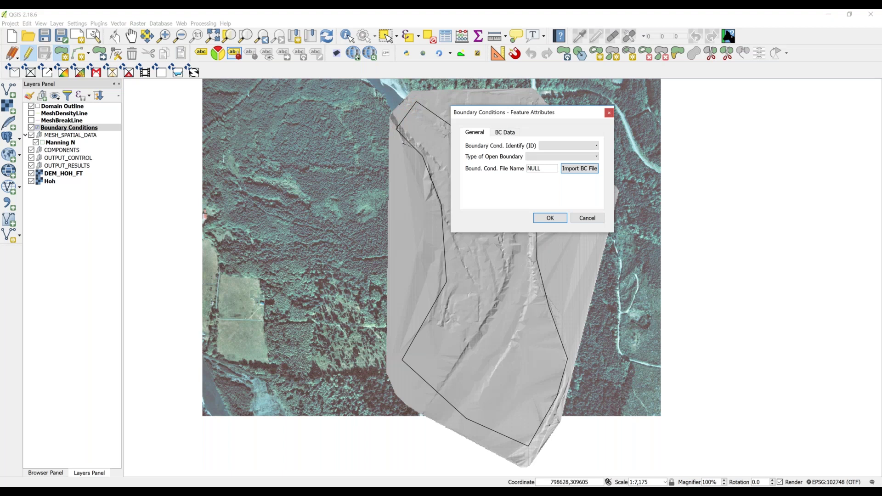
# Step: Define the inlet boundary condition as INFLOW with the open boundary type 2.Discharge vs Time
pyautogui.click(554, 144)
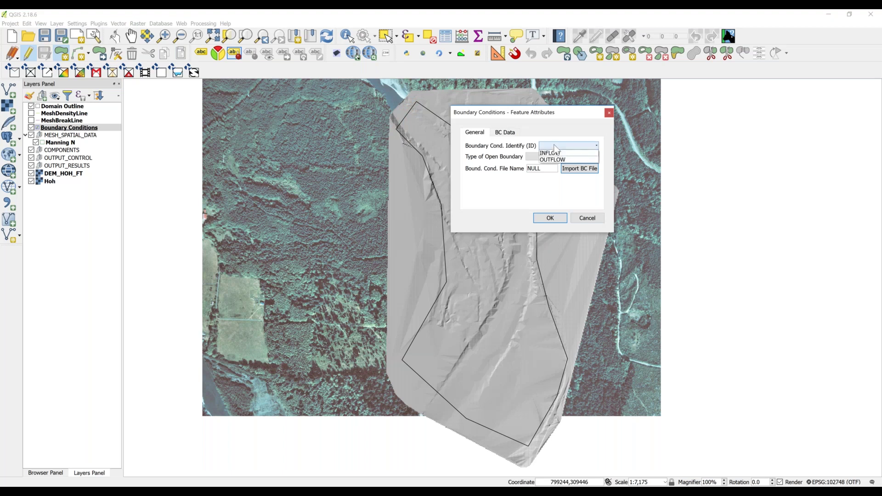
pyautogui.click(553, 153)
pyautogui.click(596, 156)
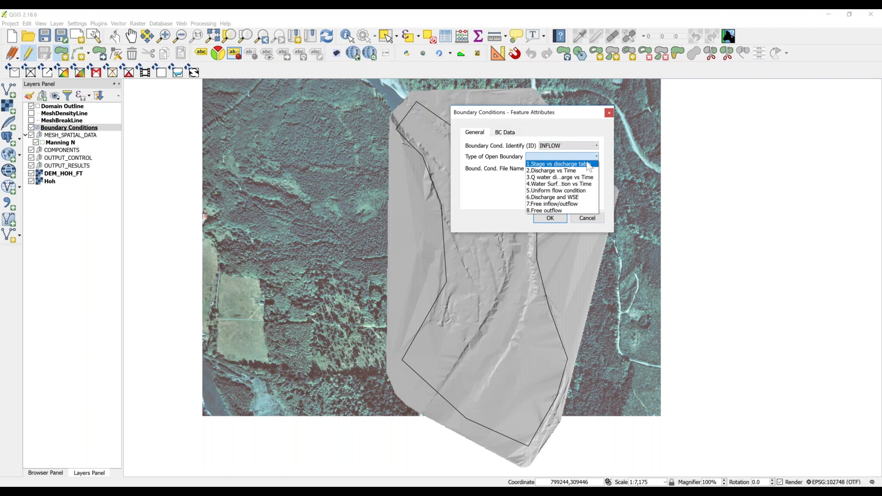
pyautogui.click(554, 172)
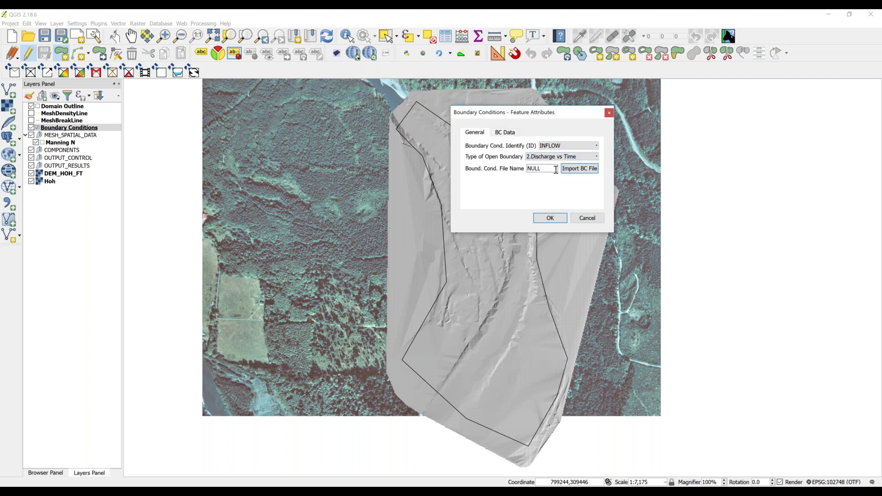
# Step: Import QIN.DAT as the inflow boundary's data file, review its discharge table and save the Boundary Conditions layer edits
pyautogui.click(581, 171)
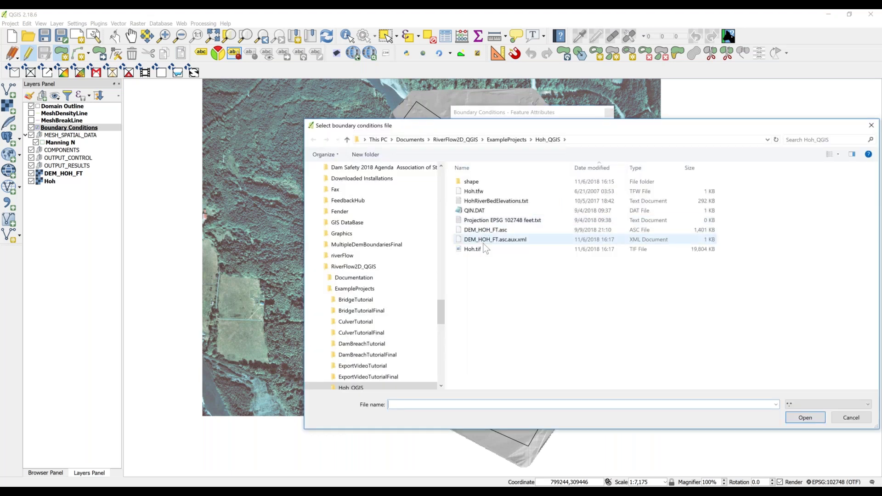
pyautogui.click(478, 216)
pyautogui.doubleClick(478, 216)
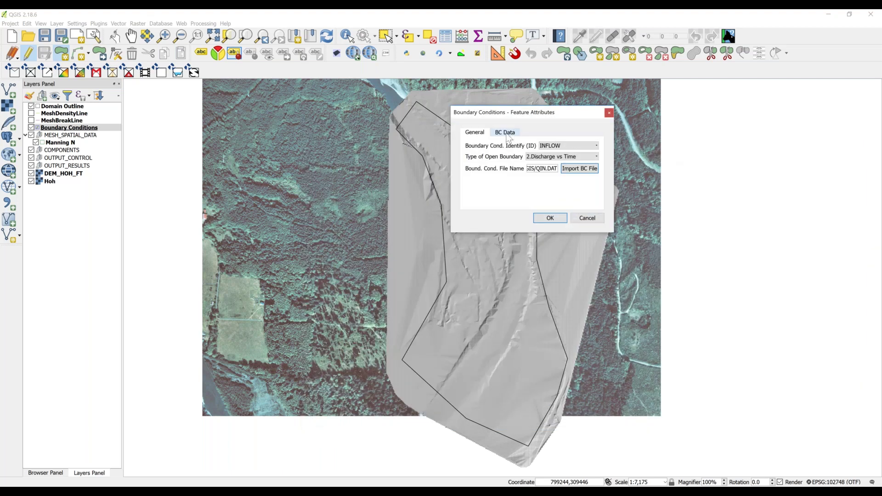
pyautogui.click(506, 133)
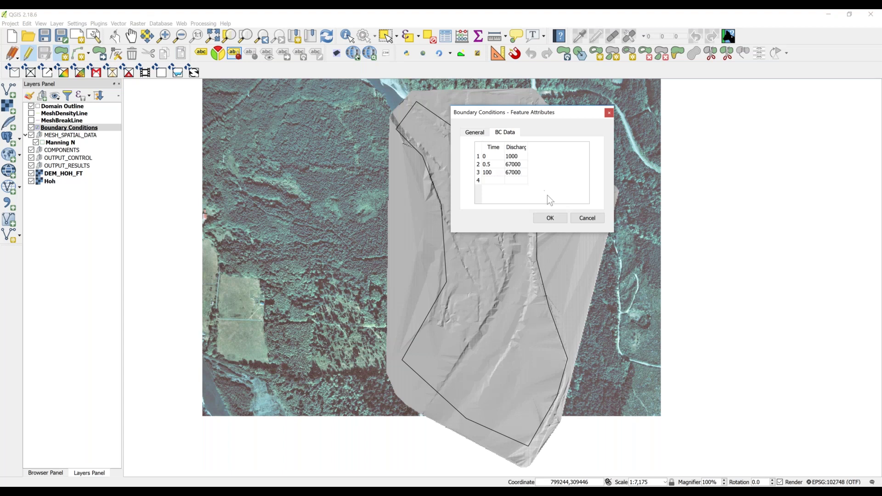
pyautogui.click(552, 216)
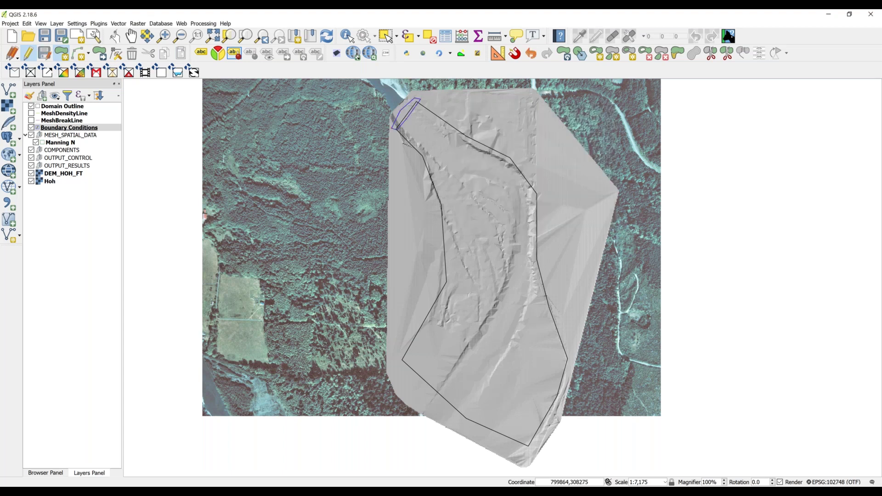
pyautogui.click(29, 53)
pyautogui.click(402, 261)
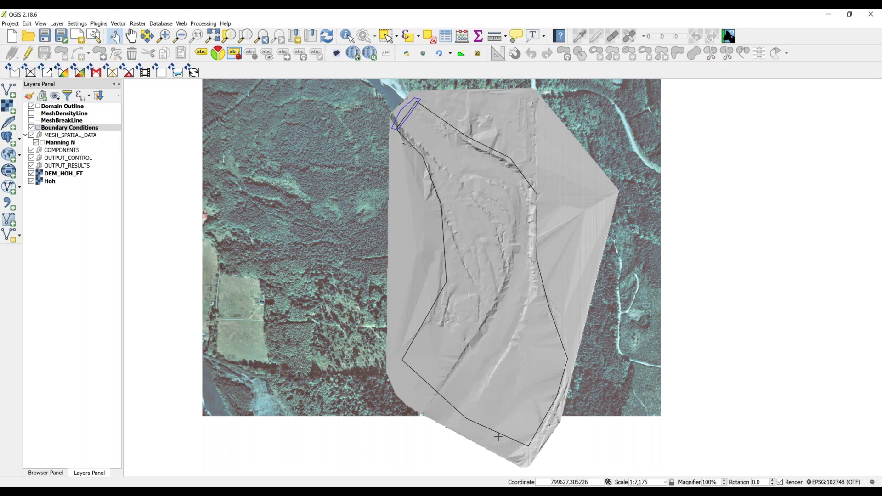
# Step: Draw a narrow polygon in the Boundary Conditions layer that covers the domain outline's southwest edge at the river outlet
pyautogui.click(526, 442)
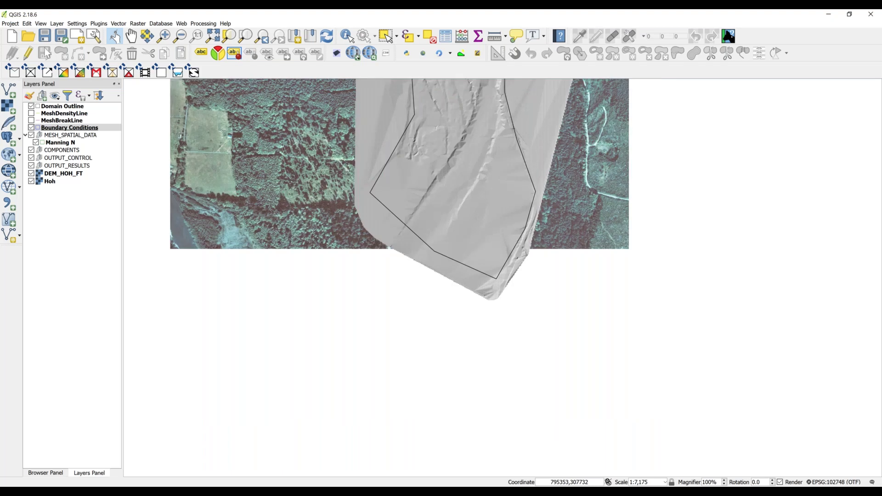
pyautogui.click(27, 54)
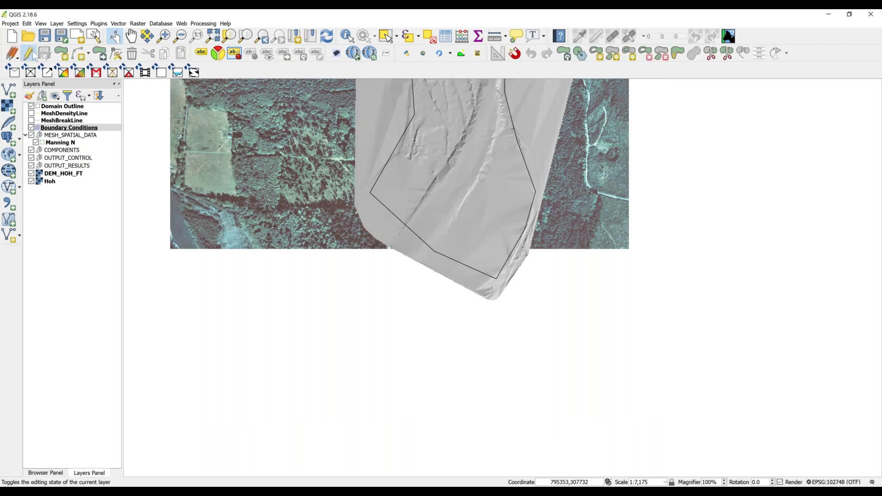
pyautogui.click(62, 52)
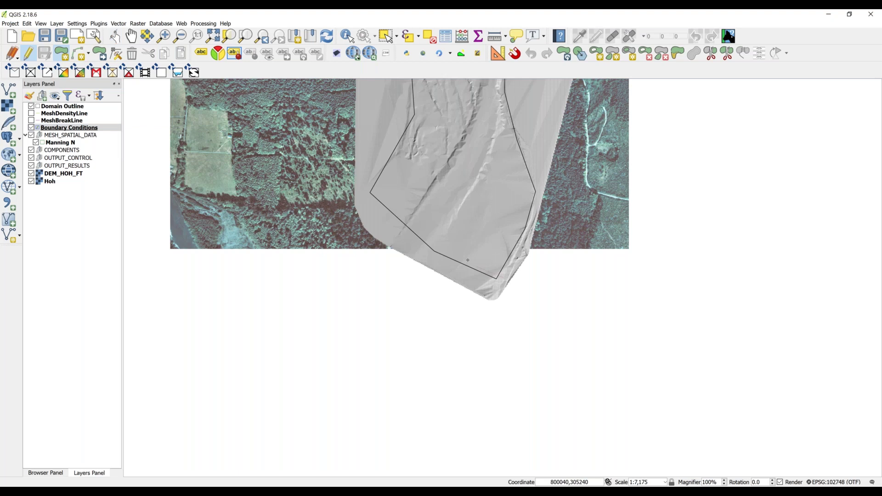
pyautogui.click(503, 276)
pyautogui.click(432, 240)
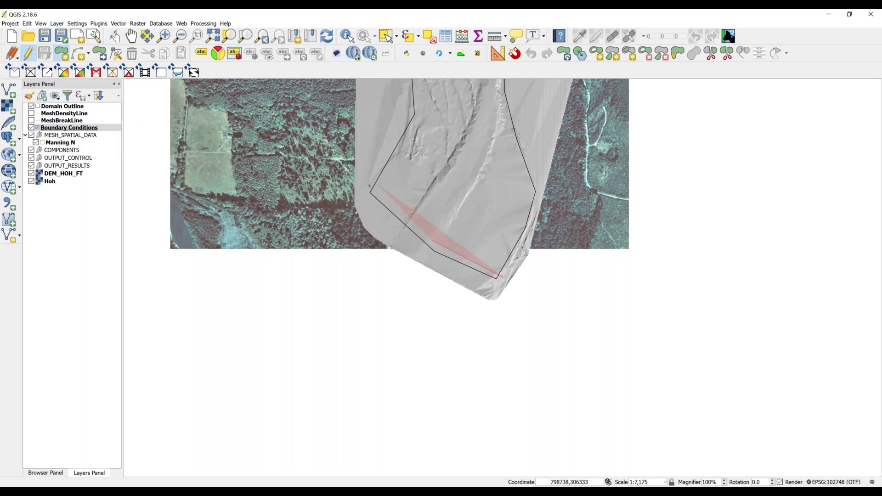
pyautogui.click(366, 185)
pyautogui.click(431, 257)
pyautogui.click(488, 281)
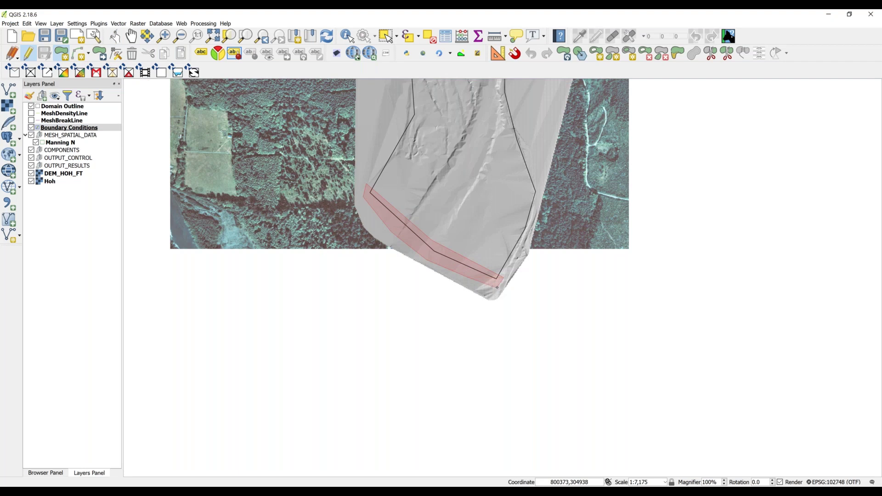
pyautogui.rightClick(496, 287)
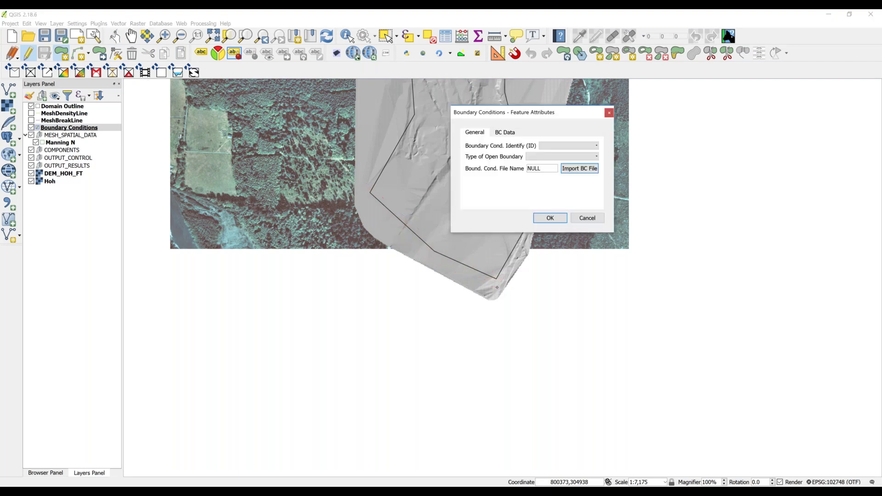
# Step: Define the outlet boundary as OUTFLOW with type 5.Uniform flow condition, enter its So value and save the Boundary Conditions layer edits
pyautogui.click(554, 146)
pyautogui.click(563, 156)
pyautogui.click(564, 156)
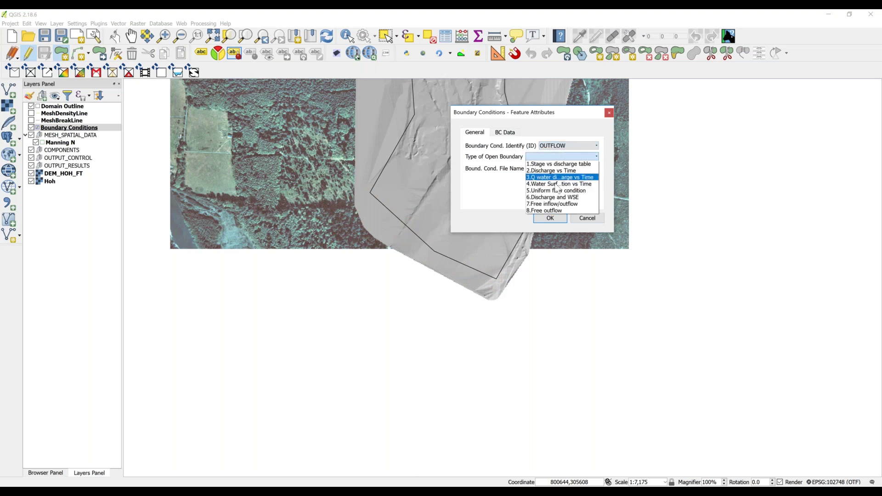
pyautogui.click(555, 191)
pyautogui.moveTo(500, 166); pyautogui.dragTo(465, 168)
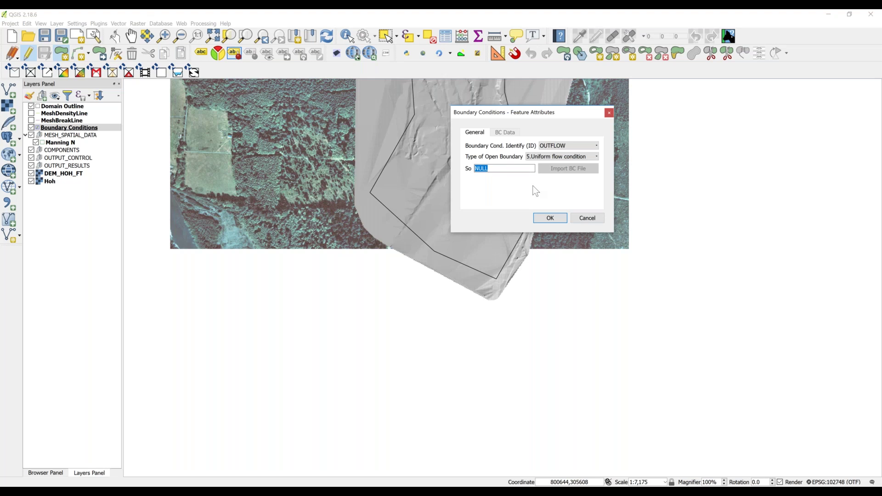
pyautogui.write('0')
pyautogui.click(561, 219)
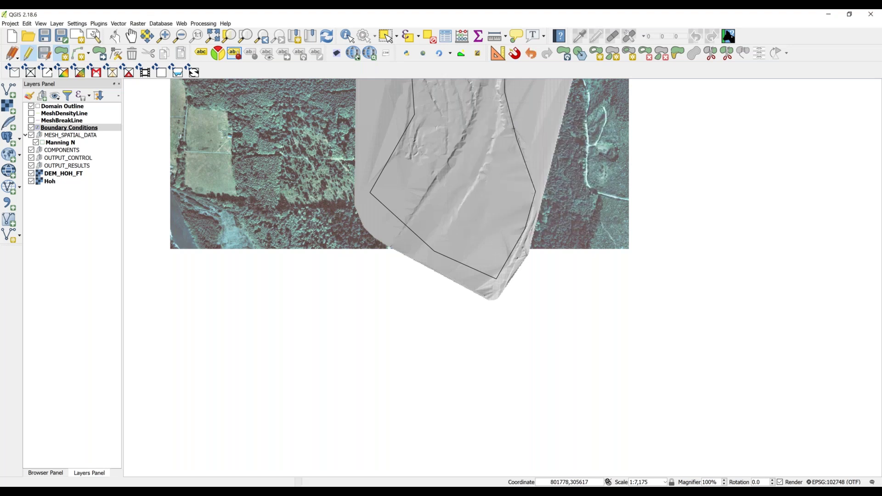
pyautogui.click(29, 54)
pyautogui.click(404, 260)
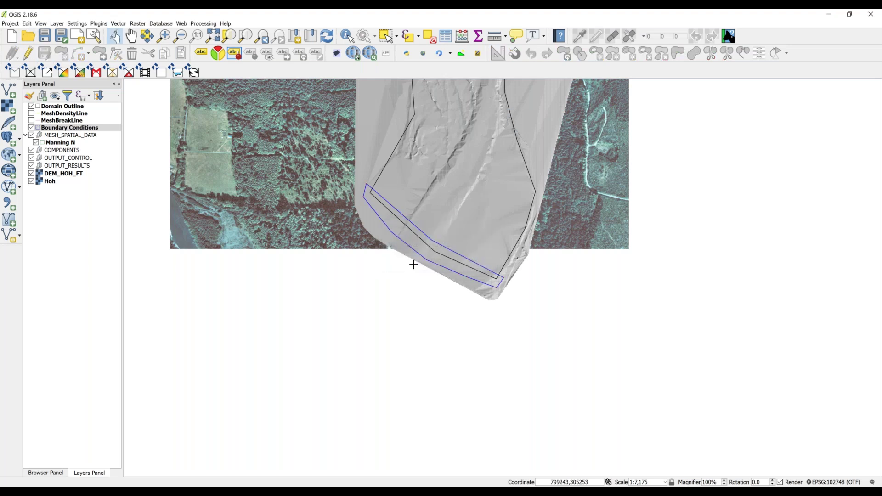
# Step: Draw a polygon in the Manning N layer that encloses the whole domain outline with a small margin
pyautogui.scroll(-1, 324, 162)
pyautogui.click(220, 39)
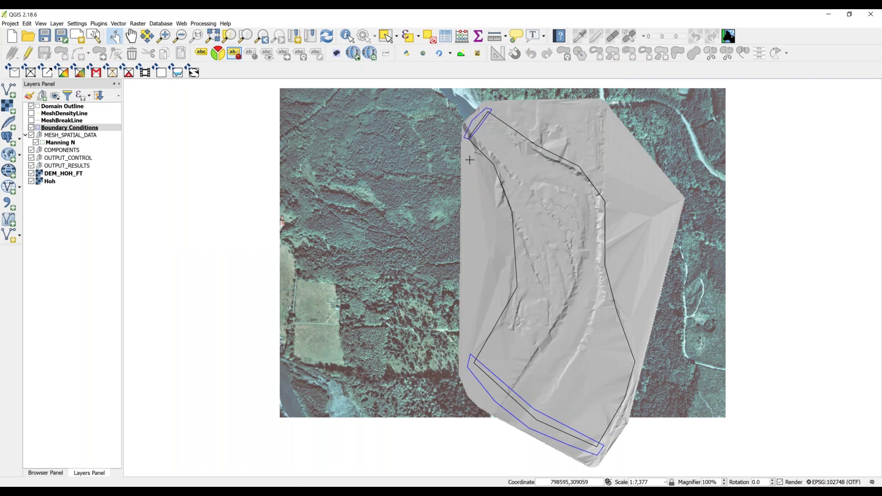
pyautogui.click(52, 144)
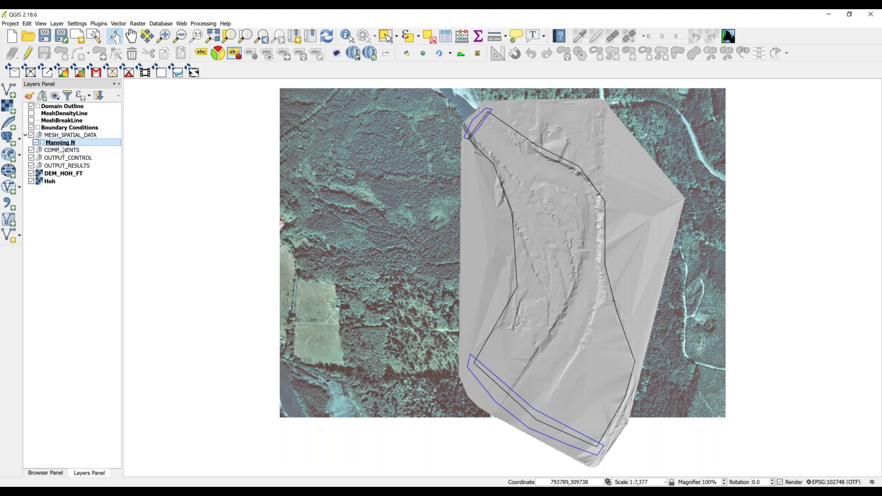
pyautogui.click(30, 58)
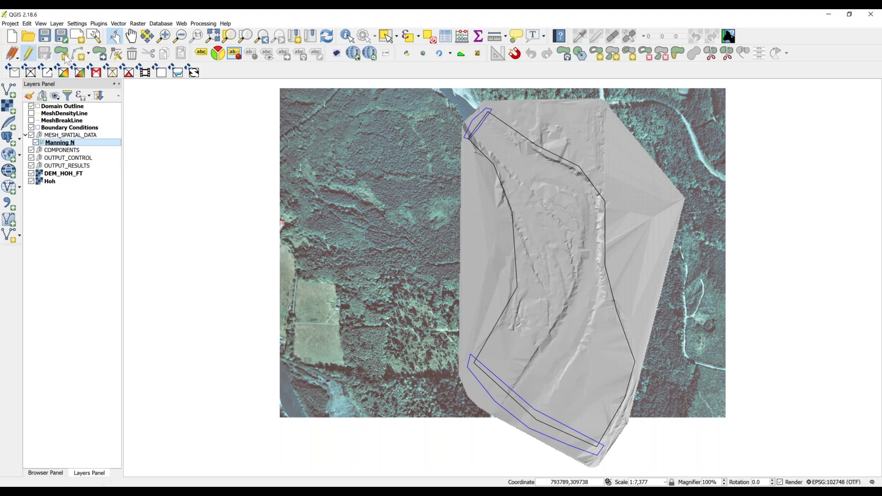
pyautogui.click(65, 57)
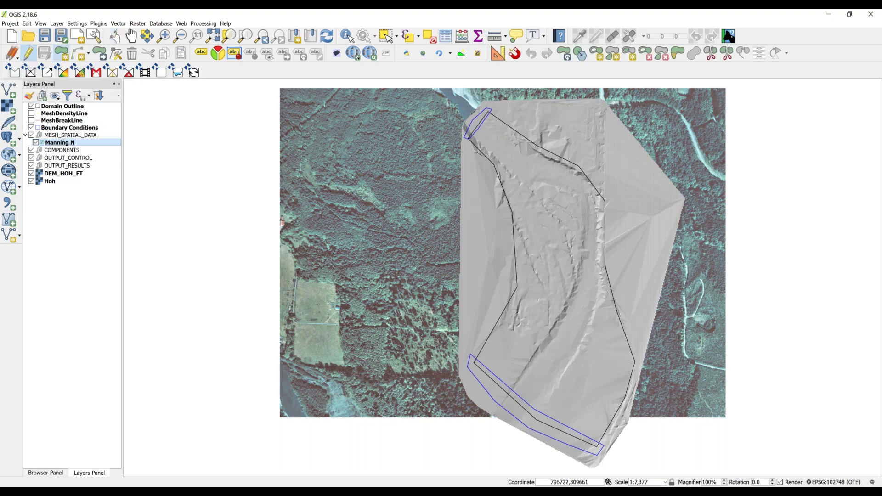
pyautogui.click(465, 139)
pyautogui.click(495, 196)
pyautogui.click(499, 257)
pyautogui.click(463, 362)
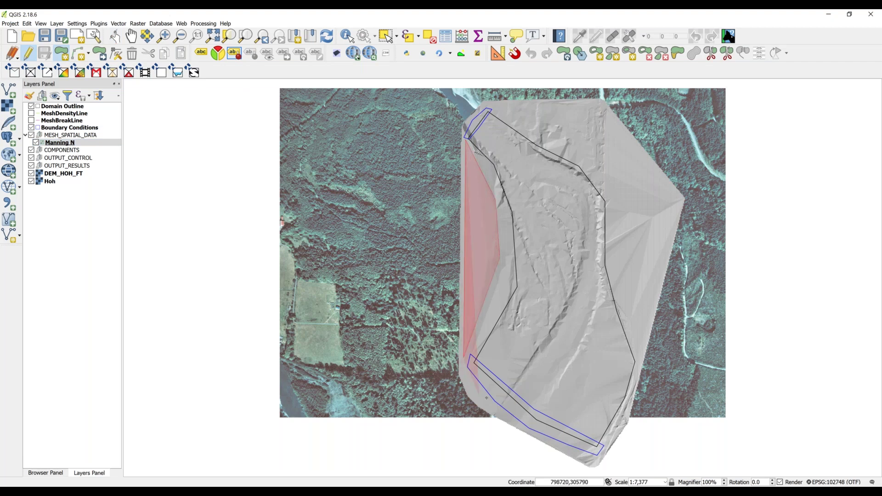
pyautogui.click(533, 427)
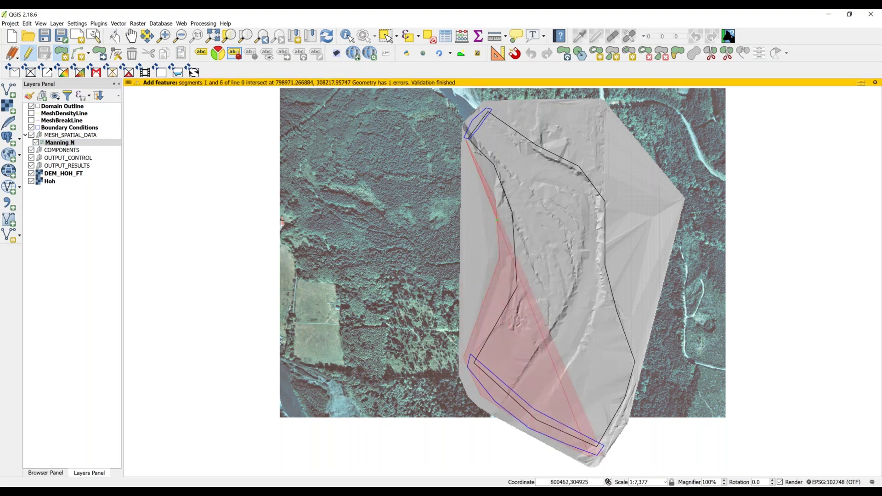
pyautogui.click(641, 356)
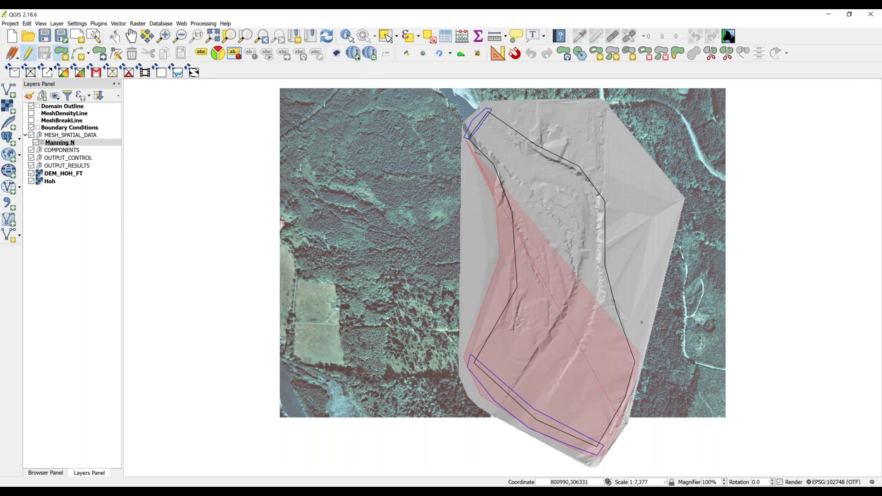
pyautogui.click(622, 186)
pyautogui.click(602, 163)
pyautogui.click(573, 141)
pyautogui.click(541, 124)
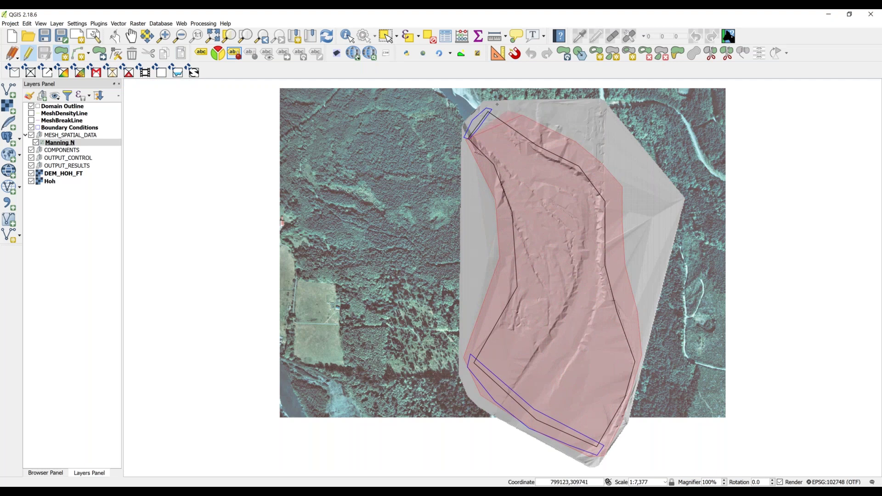
pyautogui.click(486, 103)
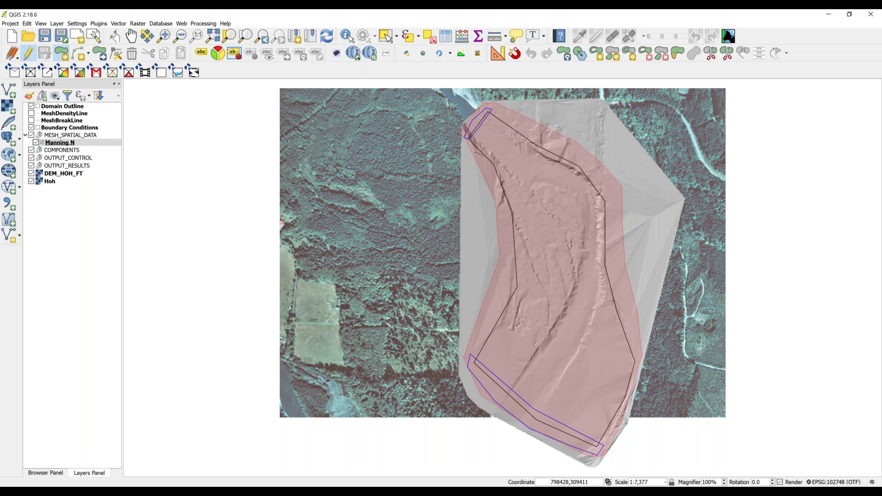
pyautogui.rightClick(464, 134)
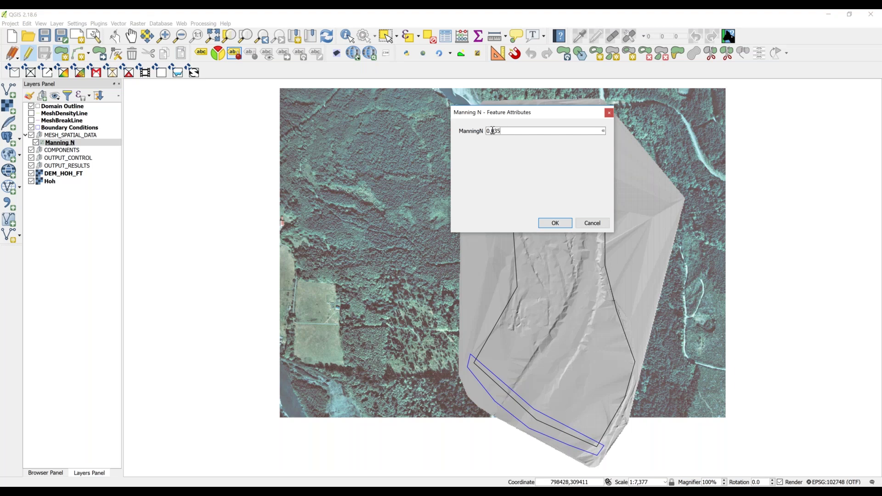
# Step: Accept a ManningN value of 0.035 for the polygon and save the Manning N layer edits
pyautogui.click(555, 223)
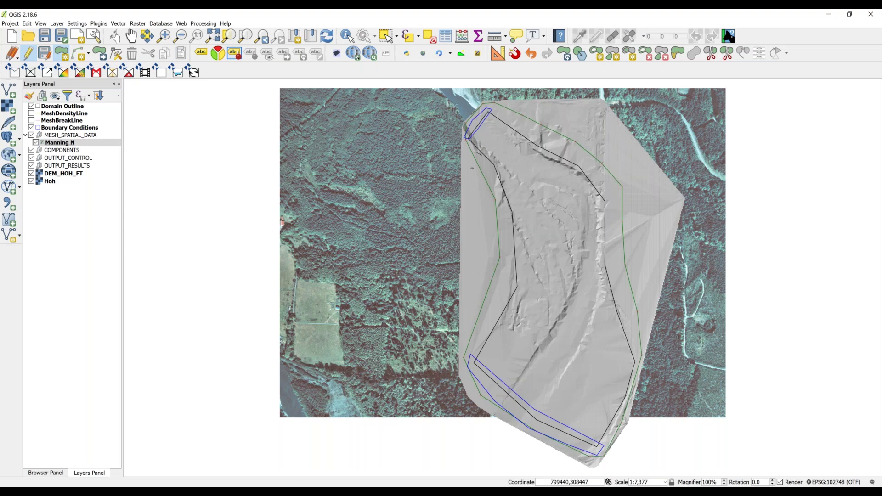
pyautogui.click(28, 54)
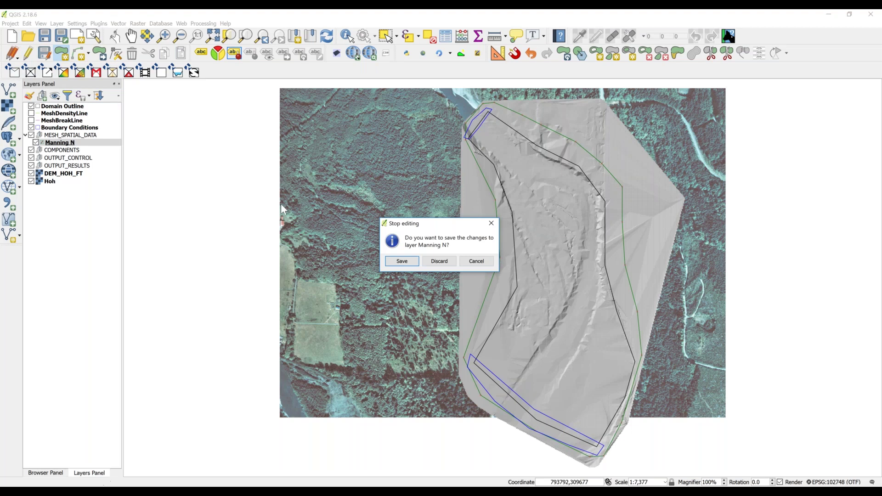
pyautogui.click(401, 261)
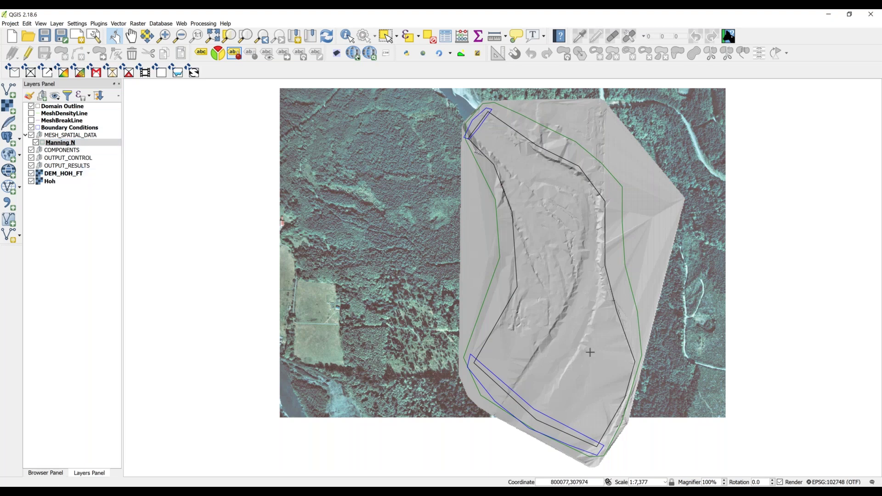
# Step: Save the QGIS project as Hoh1 and generate the triangular mesh for the domain
pyautogui.click(47, 37)
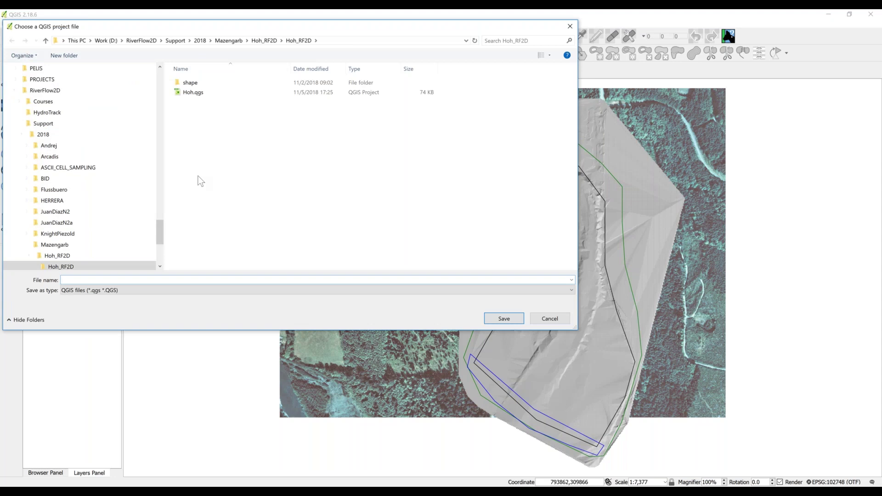
pyautogui.write('Hoh1')
pyautogui.press('Return')
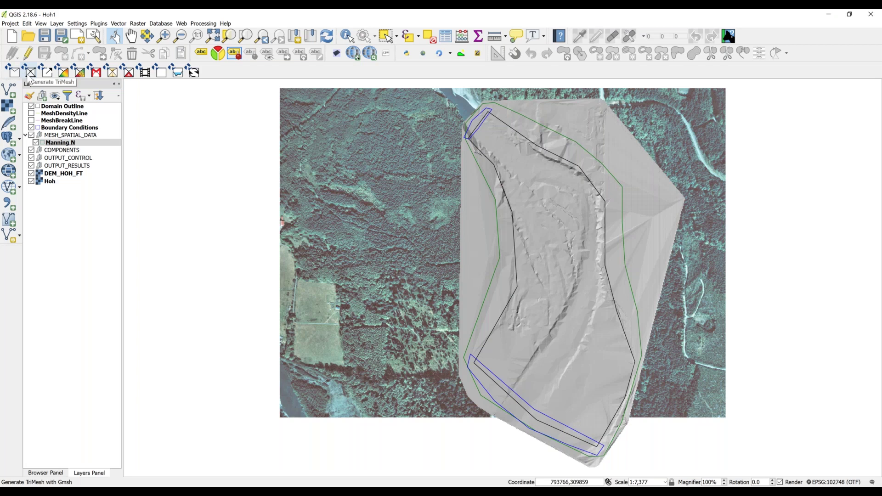
pyautogui.click(29, 77)
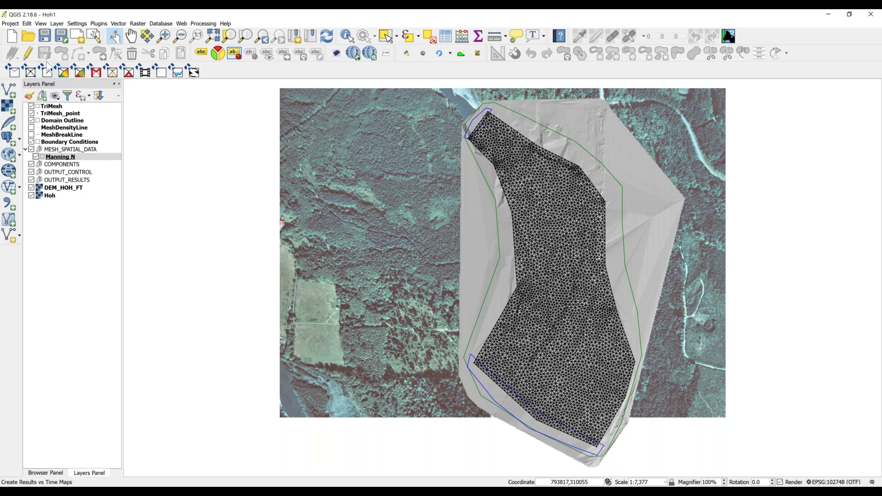
# Step: Export the model files to RiverFlow2D with DEM_HOH_FT as the single raster and HohFirstRun as the project name in the Hoh_QGIS folder
pyautogui.click(49, 75)
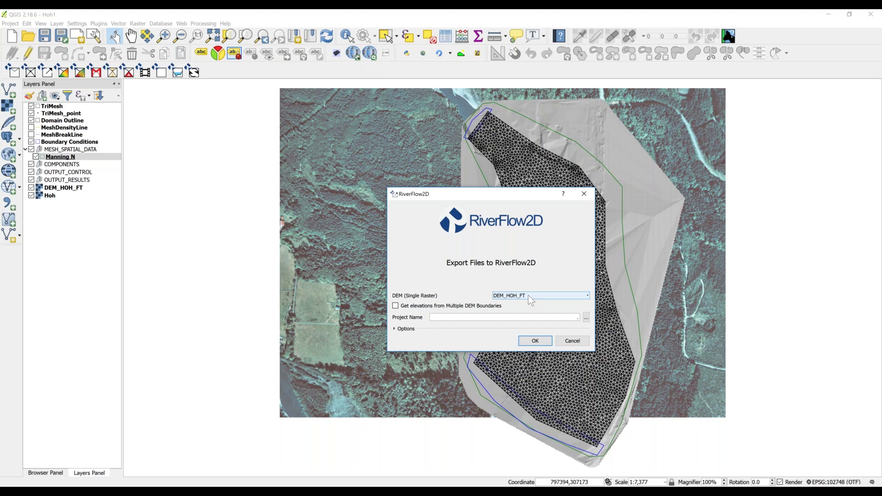
pyautogui.click(586, 319)
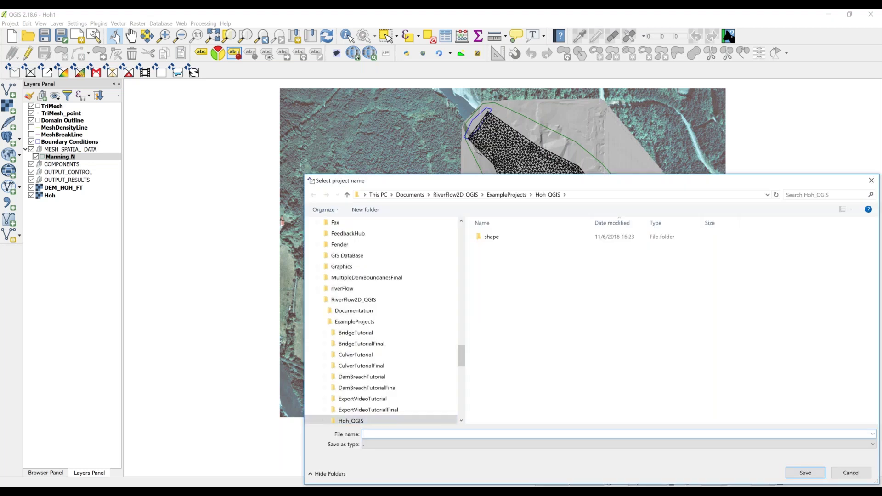
pyautogui.write('Hoh')
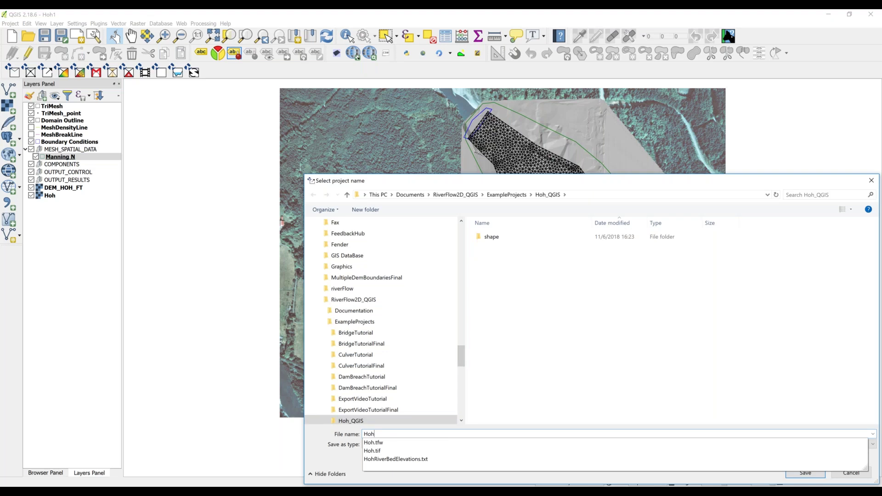
pyautogui.write('Fis')
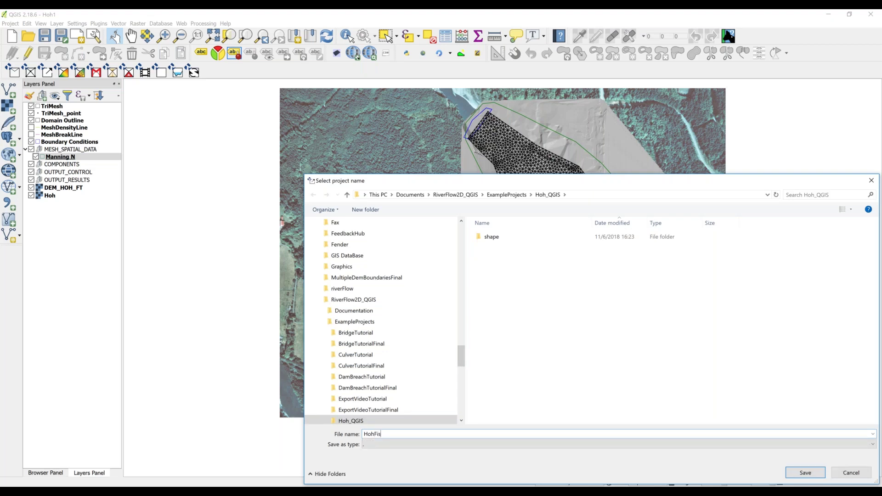
pyautogui.write('stRun')
pyautogui.press('Return')
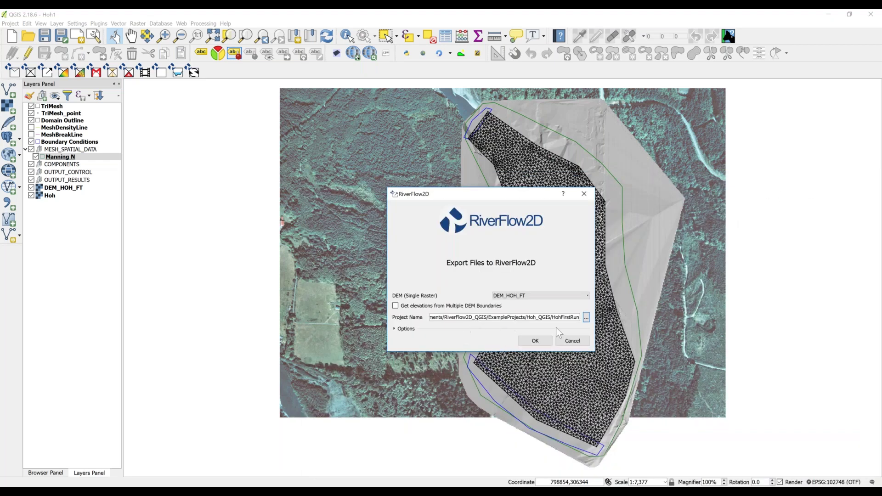
pyautogui.click(539, 344)
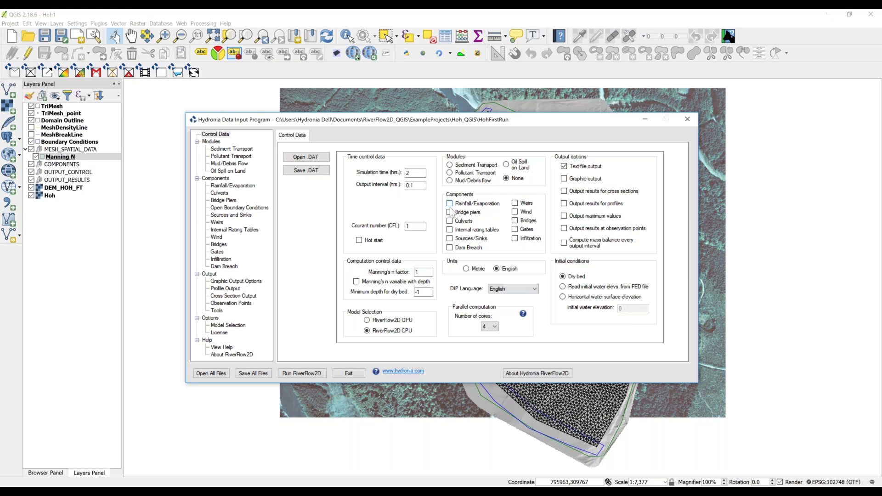
# Step: Run the RiverFlow2D simulation without saving changes to the control data and close the simulation status window once the run completes
pyautogui.click(297, 375)
pyautogui.click(444, 283)
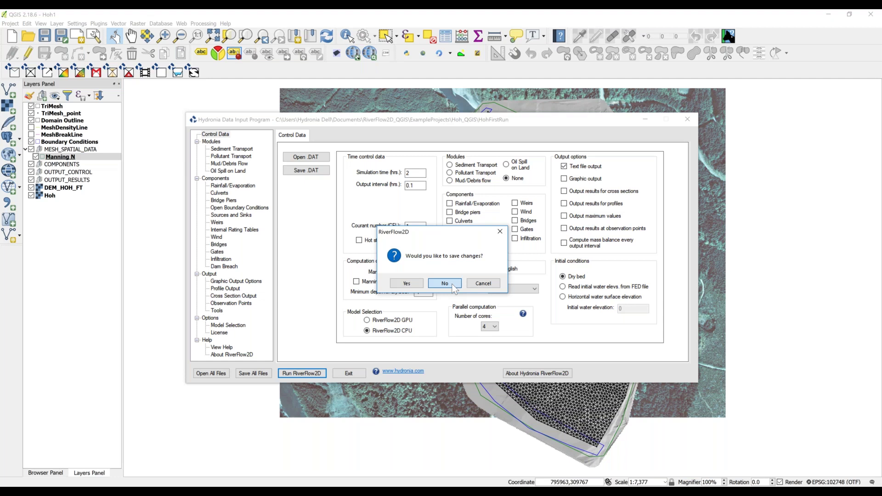
pyautogui.click(453, 285)
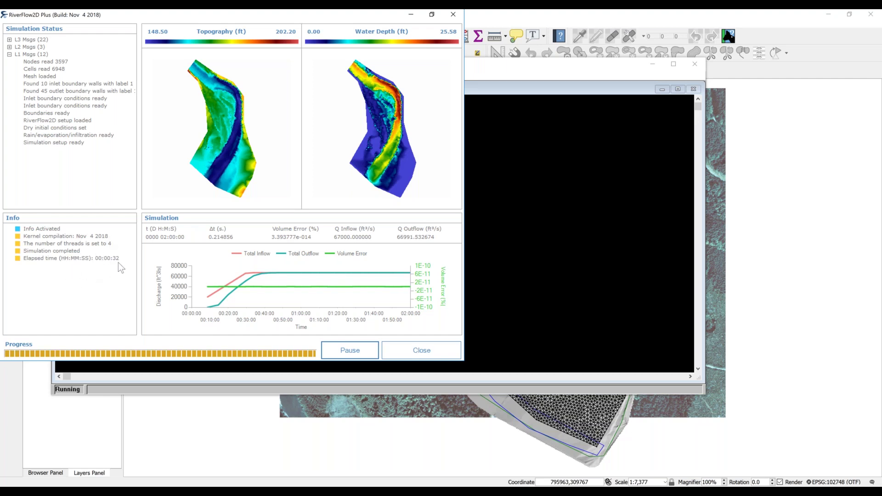
pyautogui.click(427, 354)
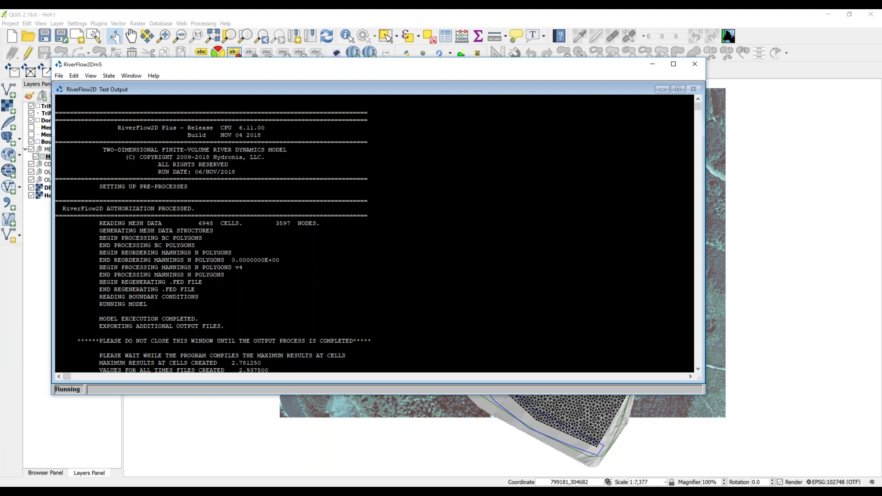
# Step: Return to QGIS and load HohFirstRun.OUTFILES as the output file list for the Result vs Time Maps
pyautogui.click(597, 494)
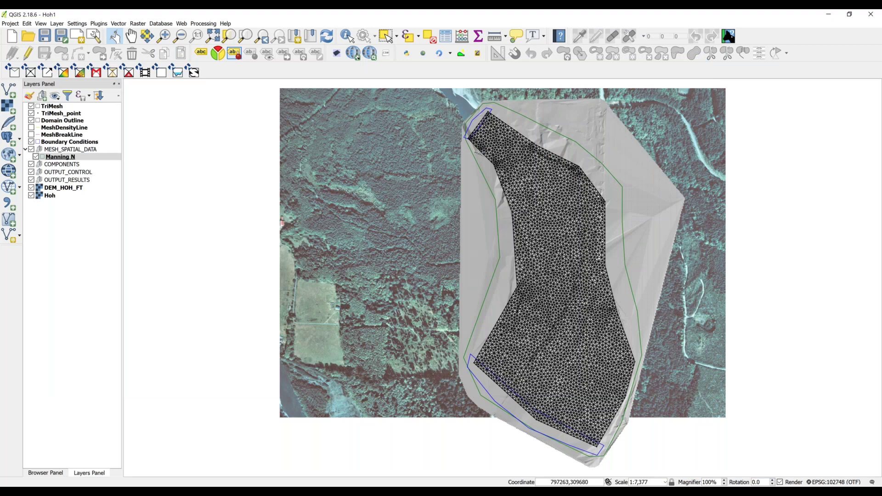
pyautogui.click(65, 72)
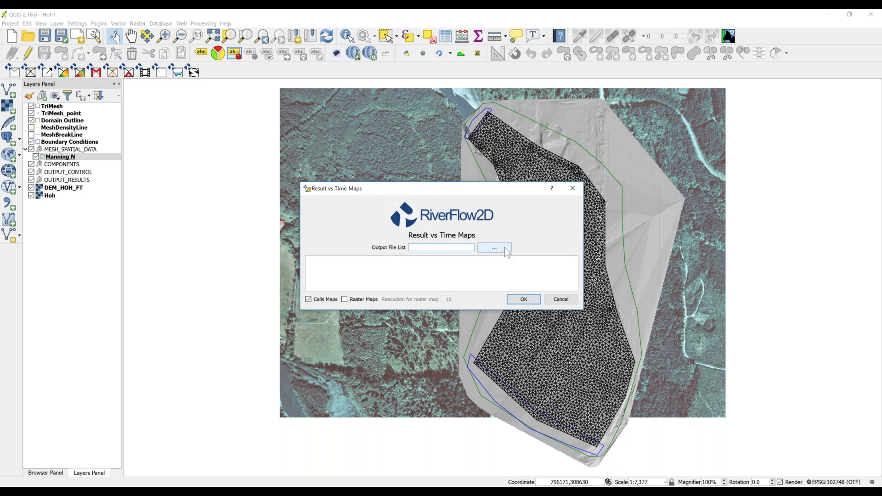
pyautogui.click(494, 249)
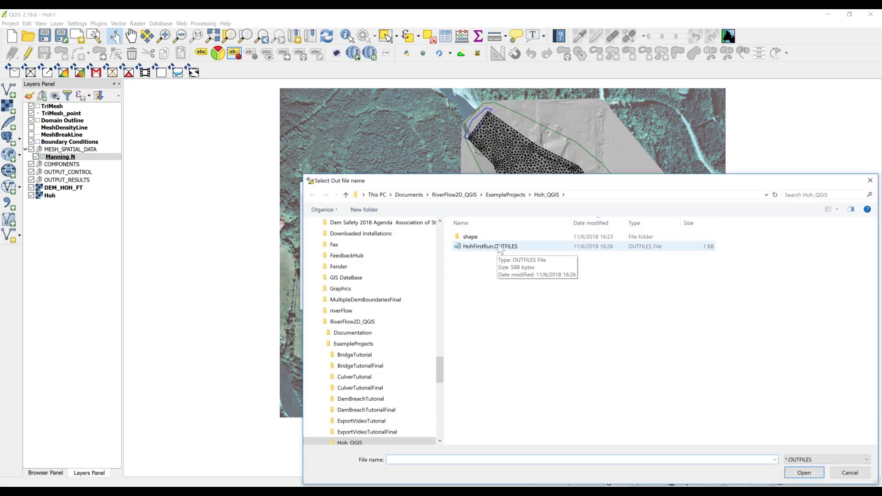
pyautogui.click(501, 249)
pyautogui.doubleClick(500, 248)
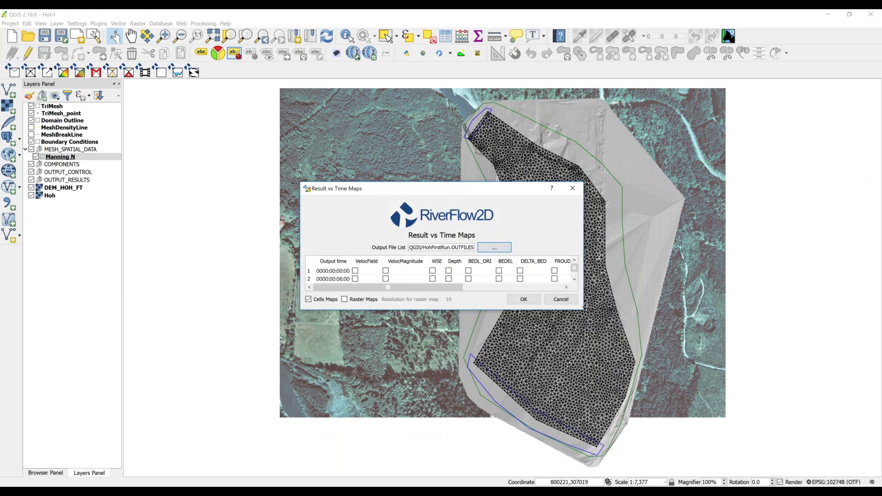
# Step: Generate raster maps of velocity magnitude, WSE and depth for output time 0000:02:00:00
pyautogui.moveTo(584, 310); pyautogui.dragTo(612, 355)
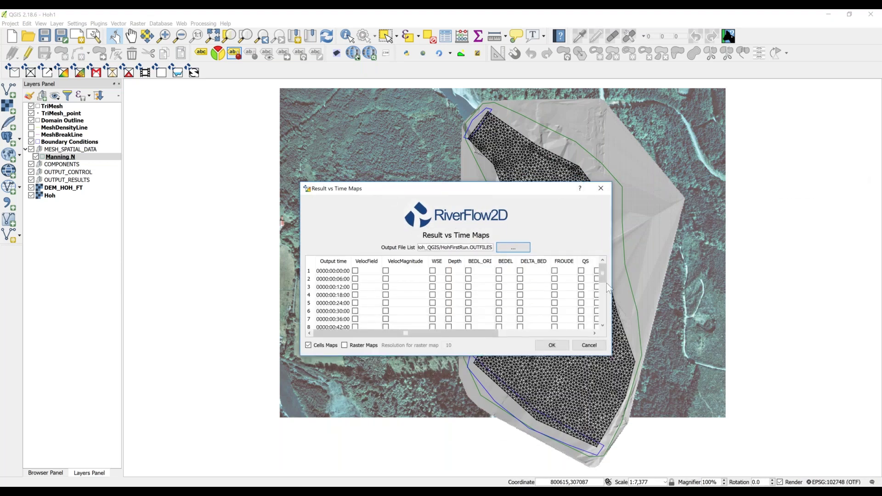
pyautogui.moveTo(602, 276); pyautogui.dragTo(602, 315)
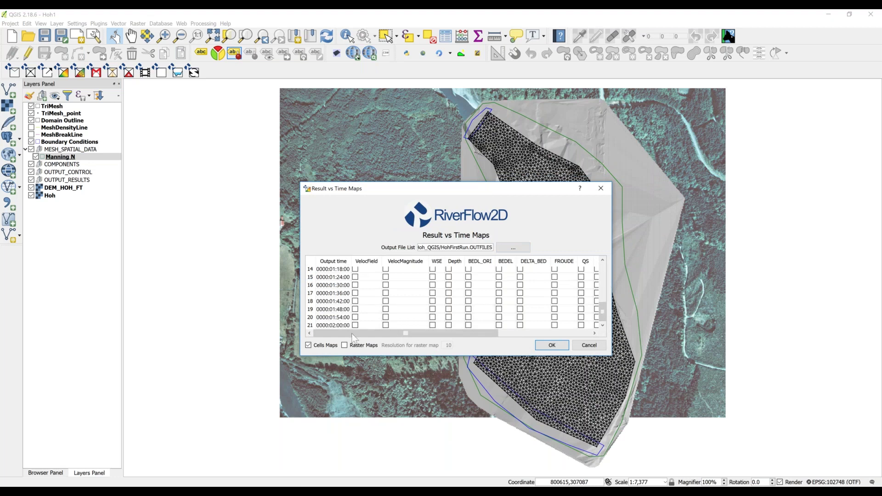
pyautogui.click(432, 326)
pyautogui.click(386, 325)
pyautogui.click(345, 345)
pyautogui.click(551, 346)
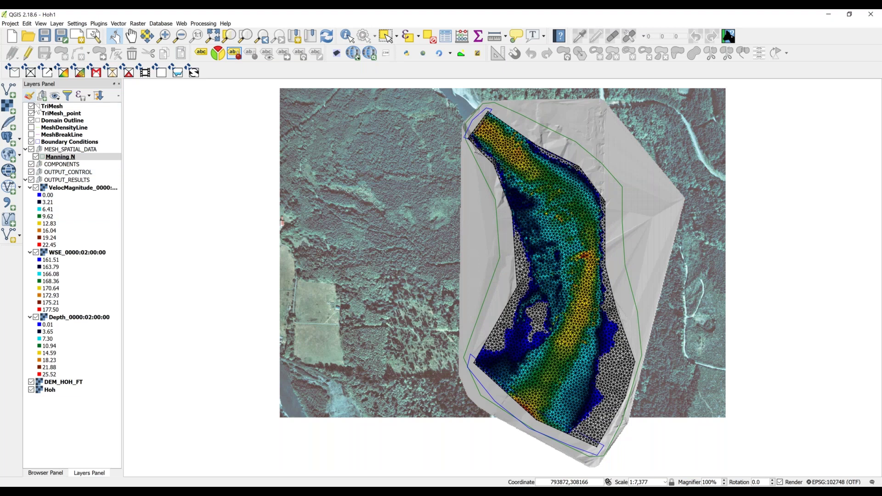
# Step: Hide the TriMesh, TriMesh_point and DEM_HOH_FT layers and the whole OUTPUT_RESULTS group
pyautogui.click(31, 106)
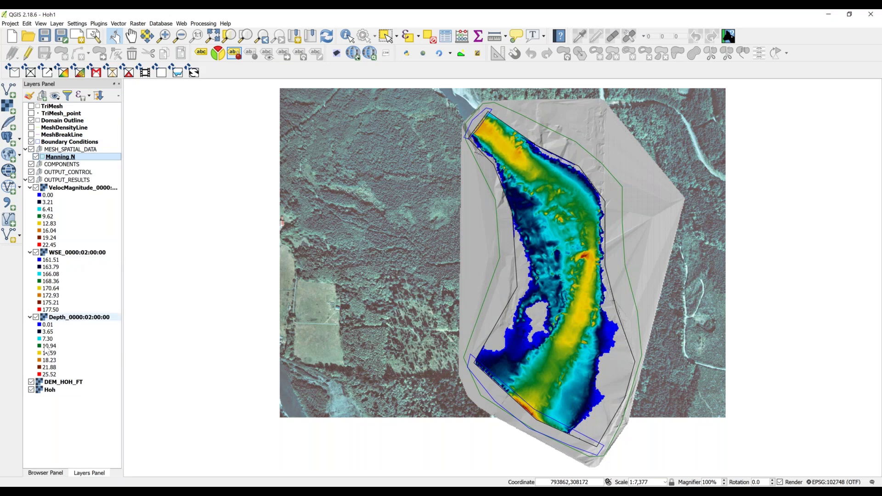
pyautogui.click(30, 383)
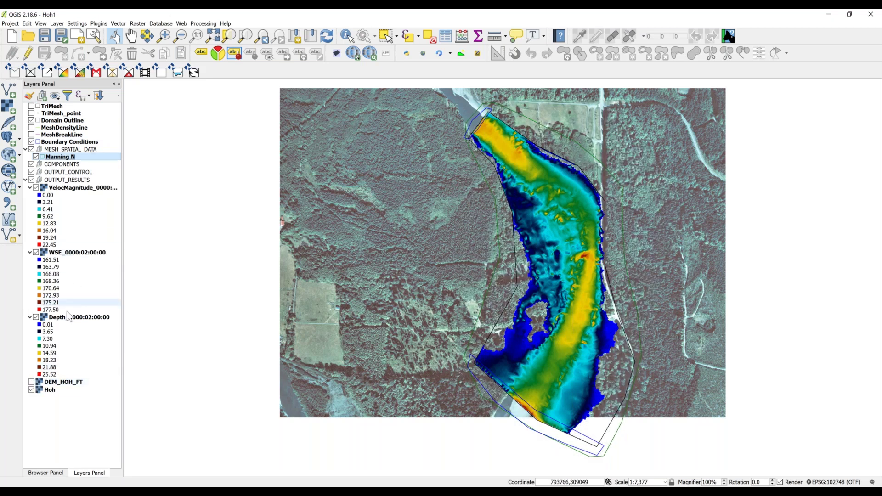
pyautogui.click(31, 180)
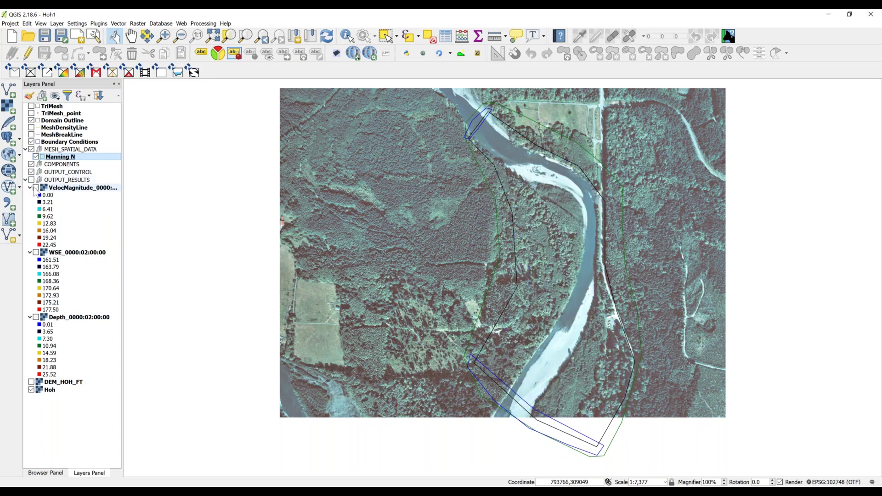
# Step: View the velocity magnitude map alone, followed by the WSE map alone, over the aerial image
pyautogui.click(36, 188)
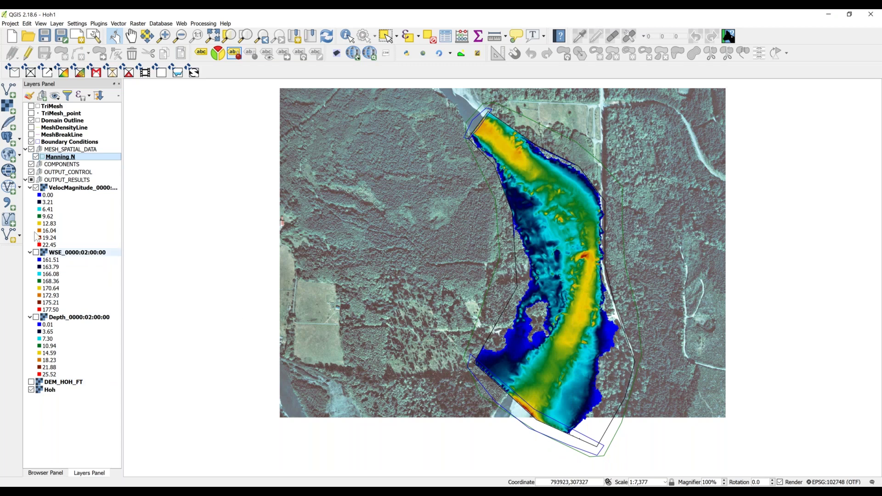
pyautogui.click(35, 188)
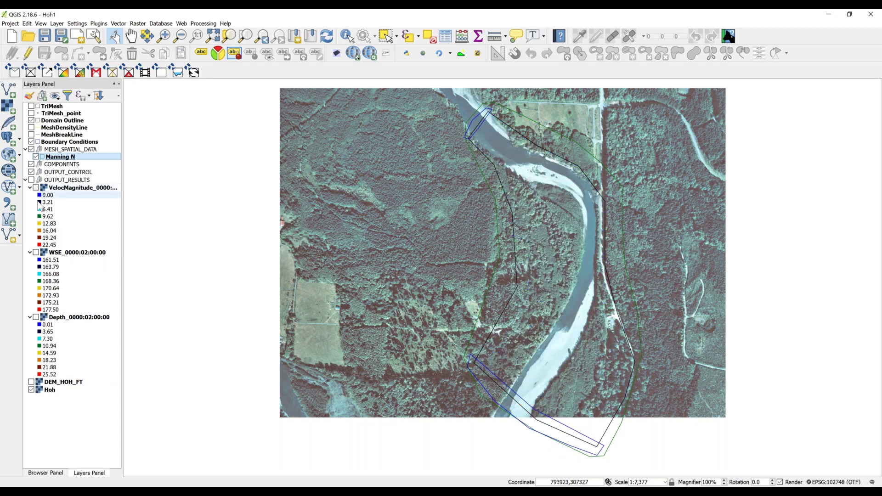
pyautogui.click(36, 252)
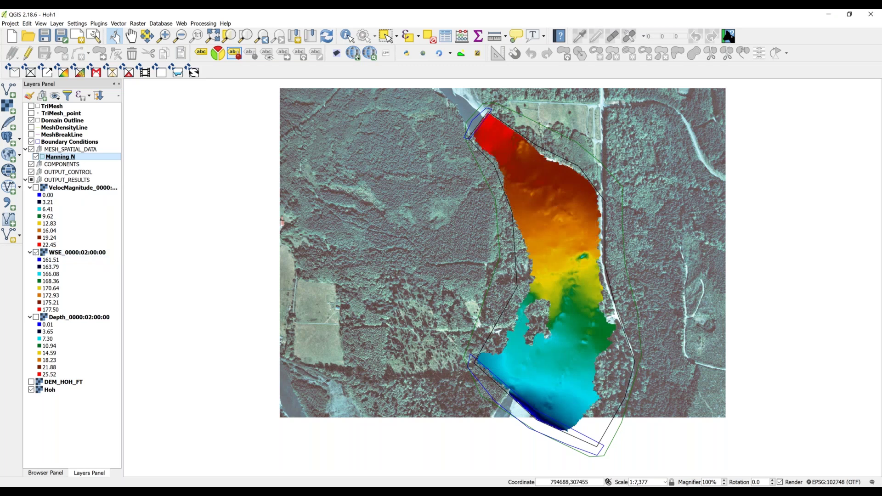
# Step: Display only the Depth result over the aerial image, hiding the WSE, Boundary Conditions and Domain Outline layers
pyautogui.click(37, 318)
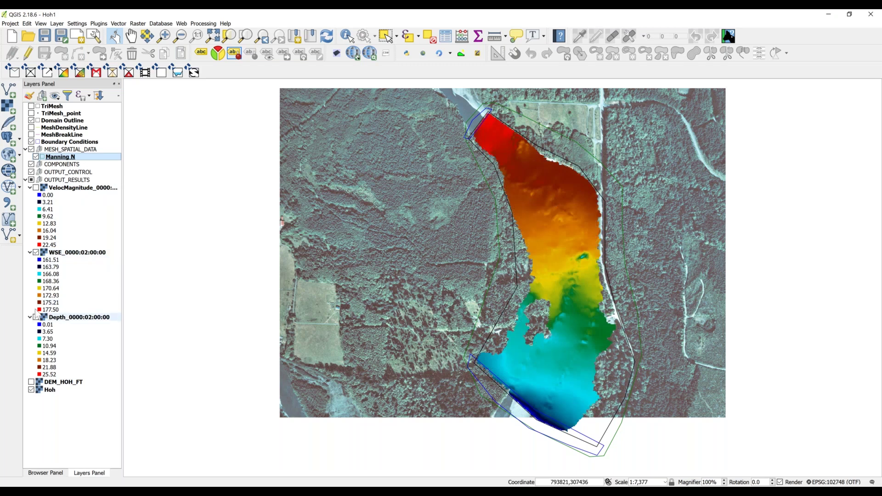
pyautogui.click(37, 253)
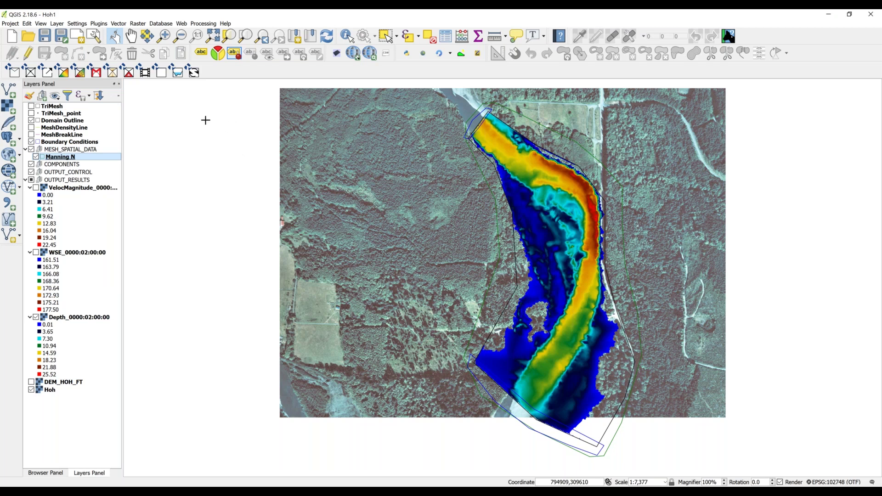
pyautogui.click(31, 142)
pyautogui.click(31, 120)
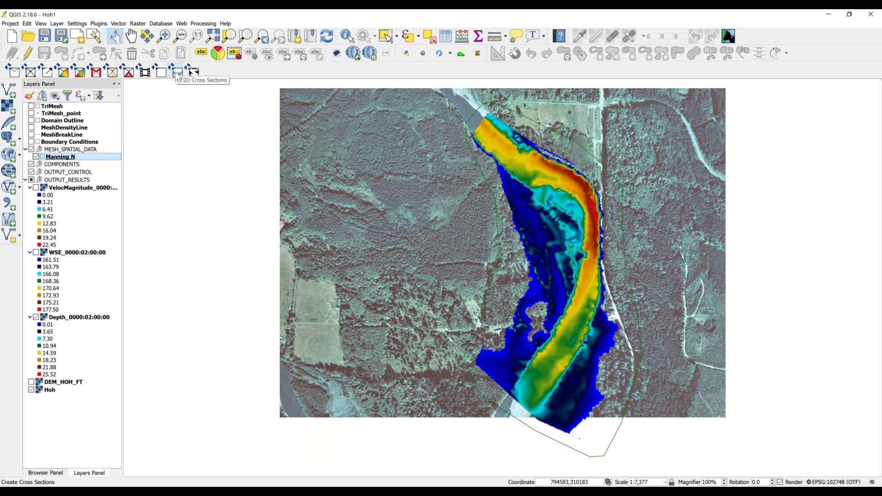
# Step: Plot an RF2D cross section across the channel near the upstream end of the river and play it through the output times
pyautogui.click(178, 74)
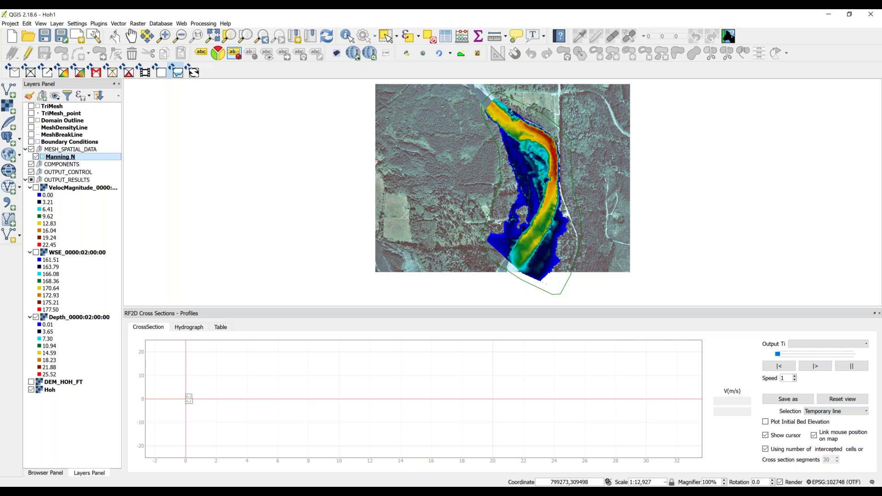
pyautogui.click(508, 106)
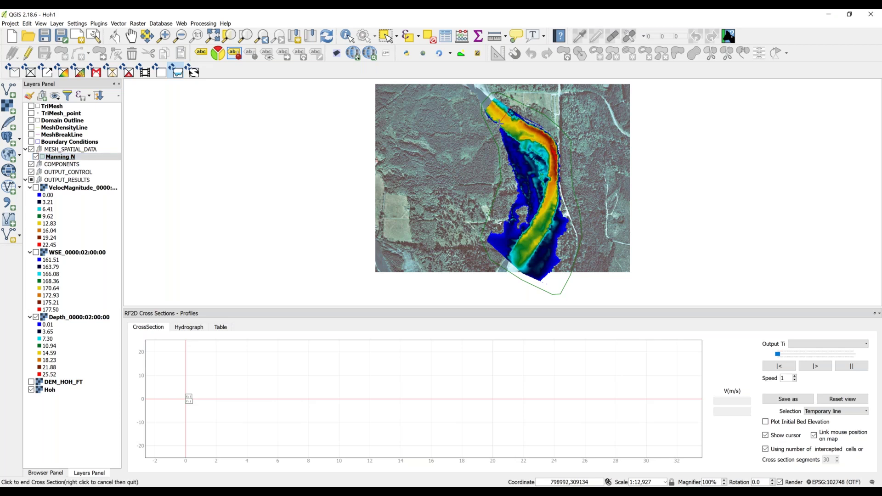
pyautogui.click(497, 124)
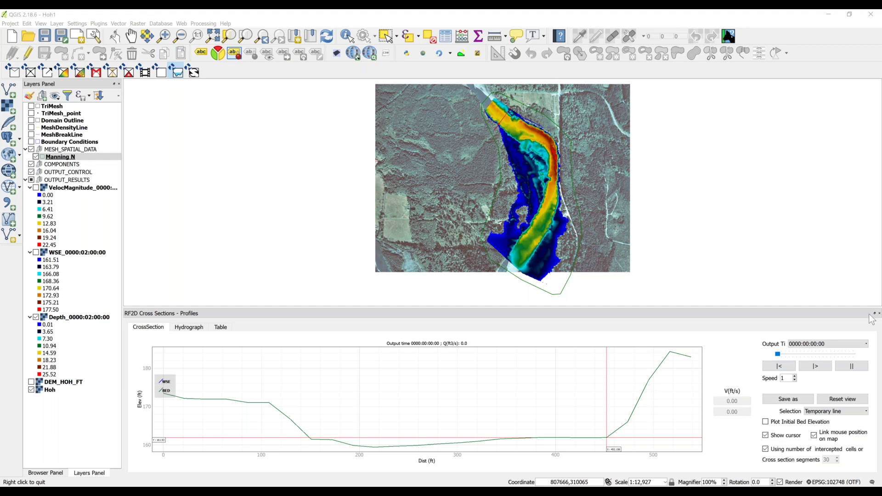
pyautogui.click(813, 365)
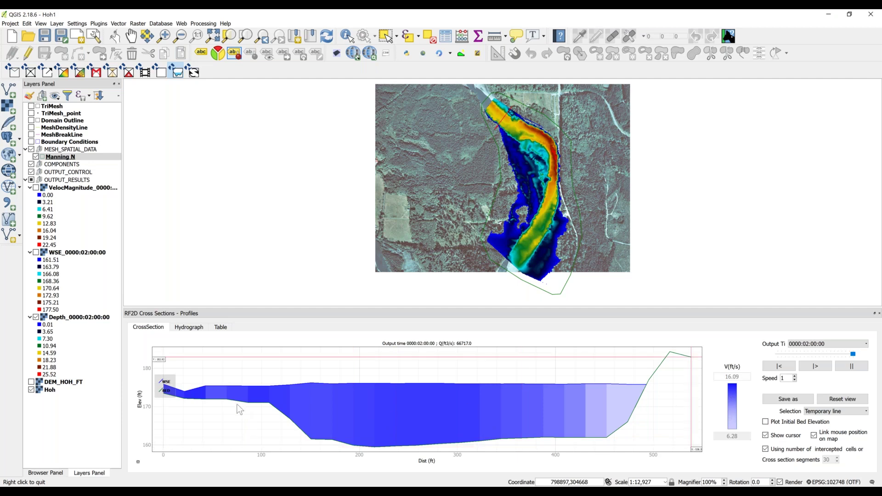
# Step: Examine the cross section's hydrograph and its tabulated profile and discharge values over time
pyautogui.click(189, 327)
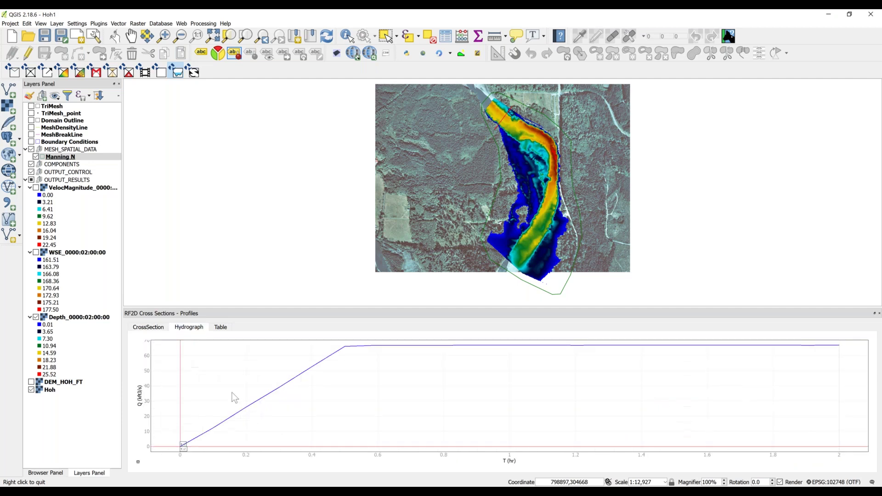
pyautogui.click(227, 327)
pyautogui.scroll(-3, 258, 388)
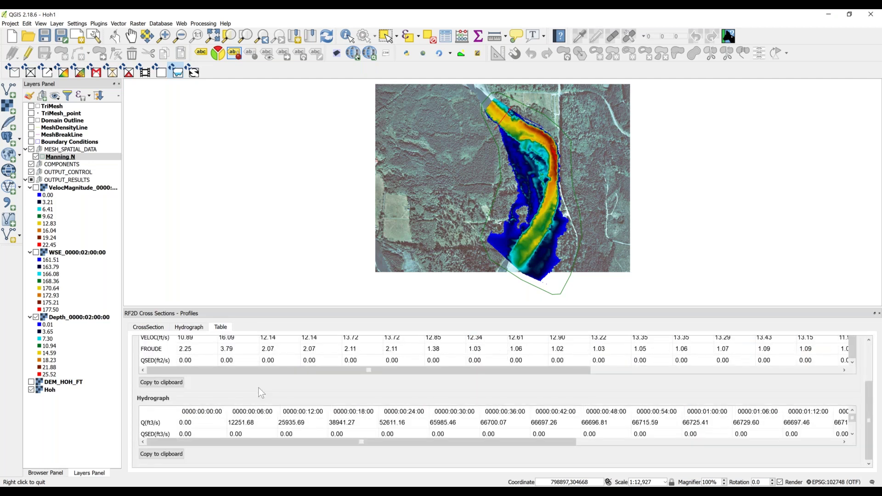
pyautogui.scroll(3, 259, 388)
pyautogui.scroll(-3, 261, 390)
pyautogui.moveTo(571, 443); pyautogui.dragTo(616, 449)
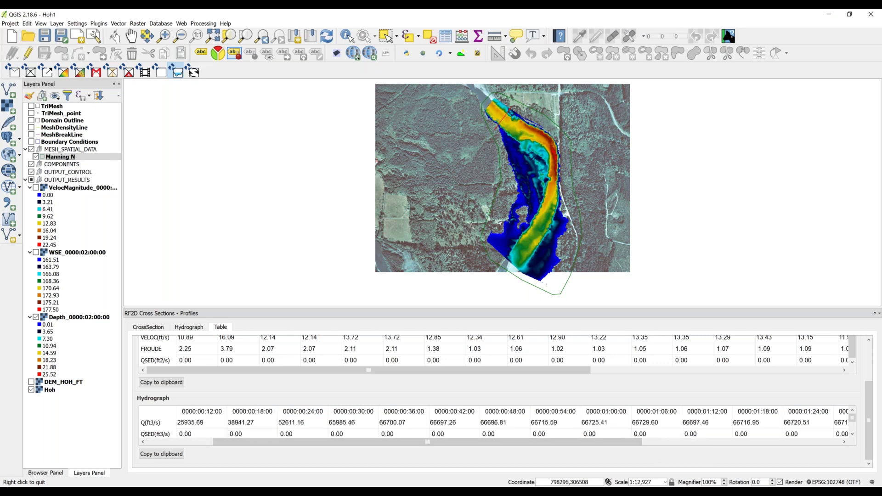
# Step: Plot a longitudinal profile from the upstream end to the downstream end of the modelled reach and play it through the output times
pyautogui.scroll(-1, 471, 225)
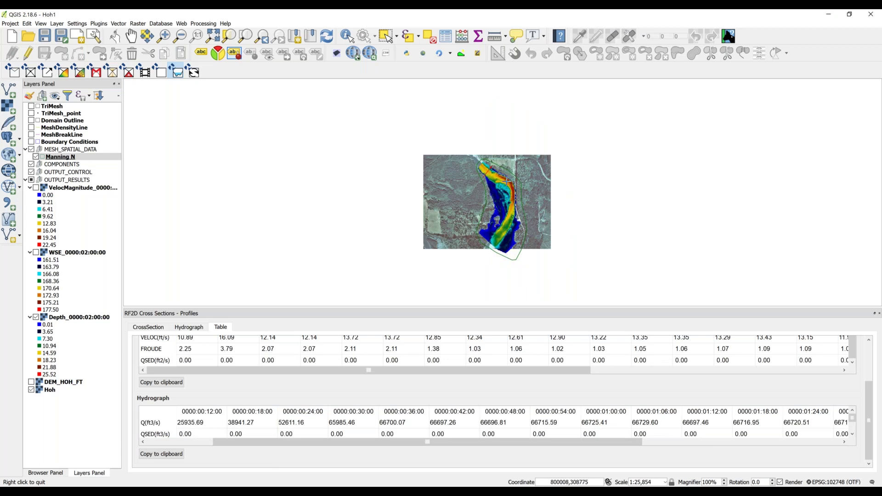
pyautogui.click(478, 164)
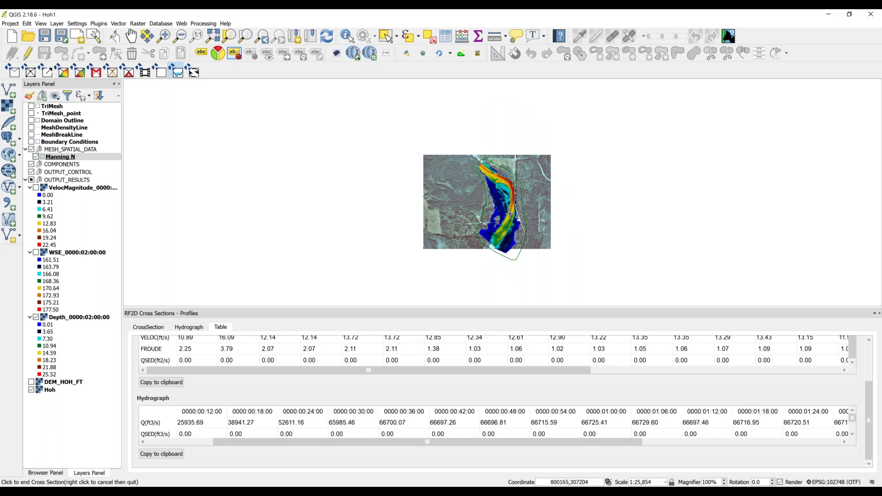
pyautogui.click(491, 248)
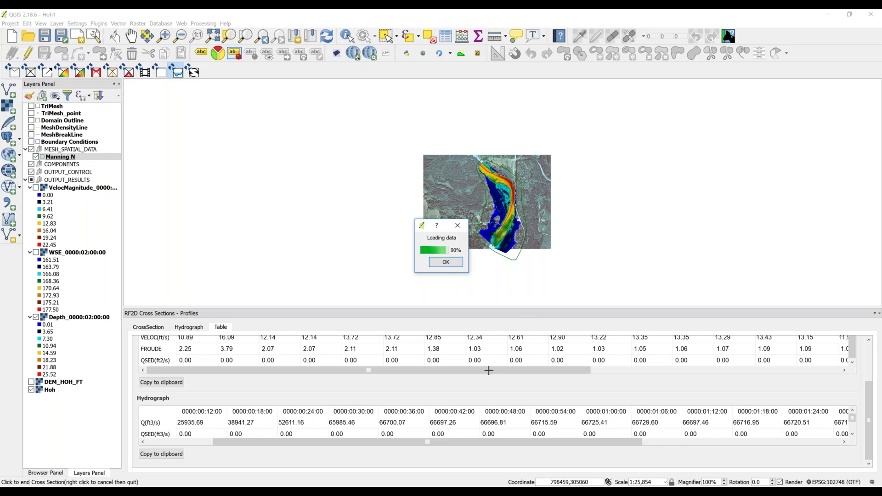
pyautogui.click(147, 328)
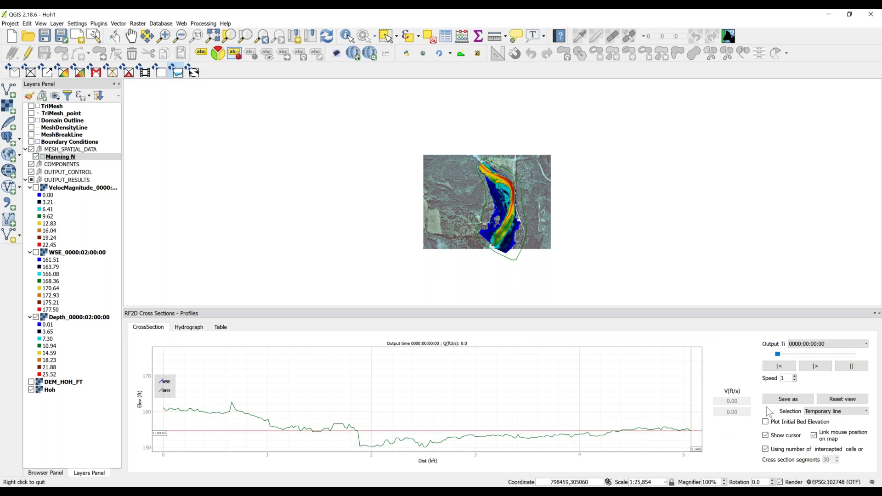
pyautogui.click(814, 367)
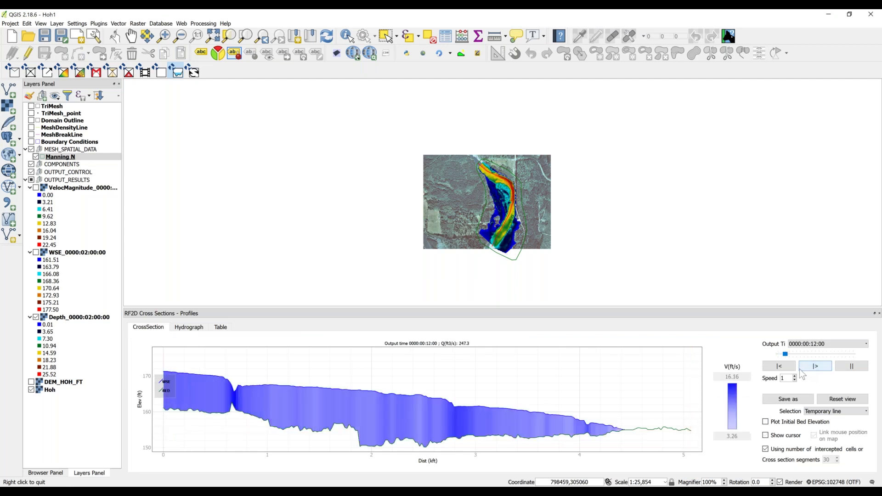